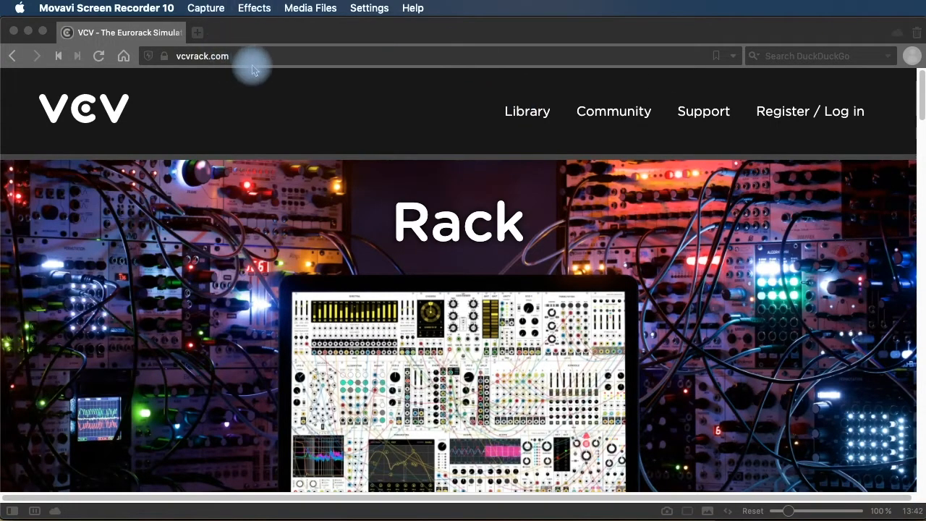
Sign in to the VCV account on the VCV Rack website with the entered email and password.
click(766, 123)
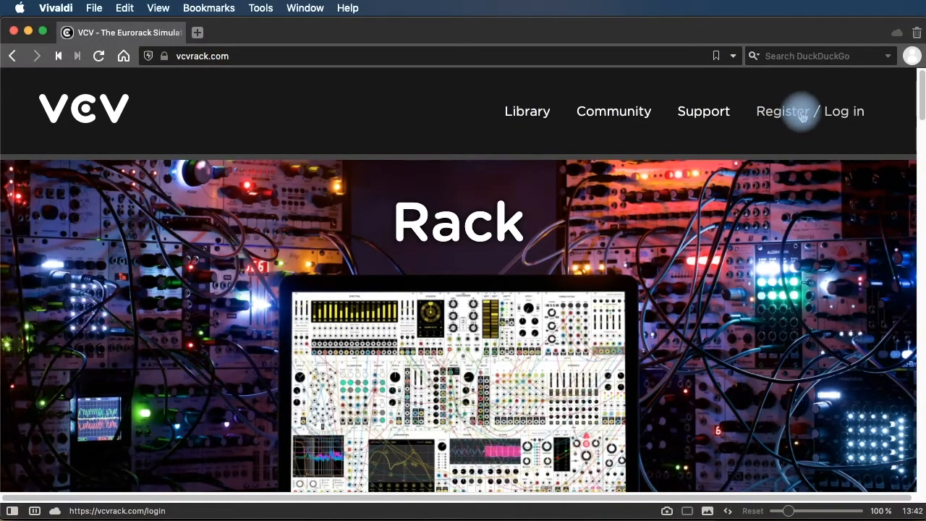
click(802, 117)
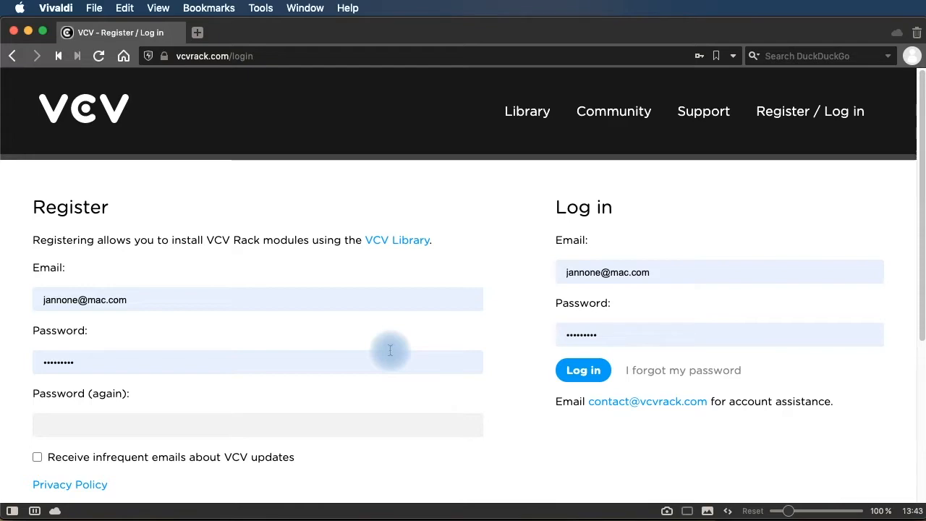
click(583, 375)
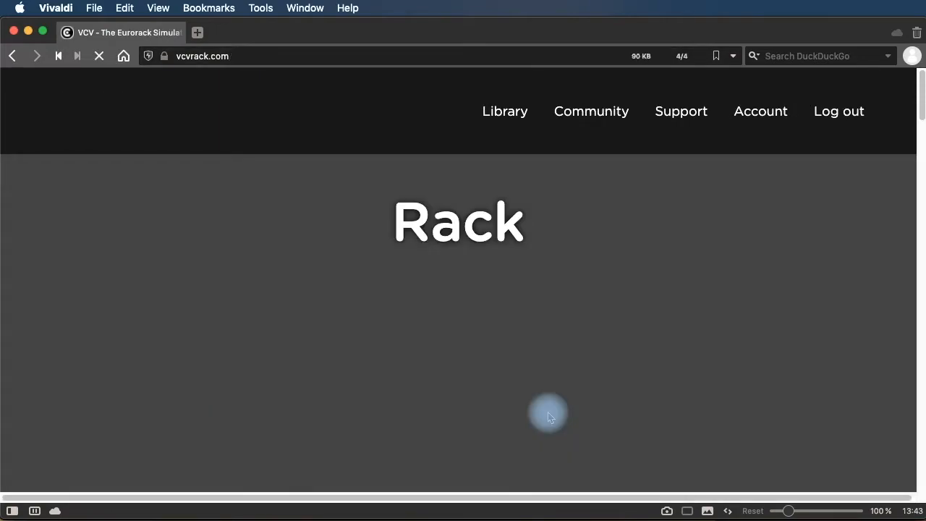
Follow the footer's Rack link to the Rack 1.1.6 page with macOS, Windows and Linux downloads.
scroll(589, 374, down, 10)
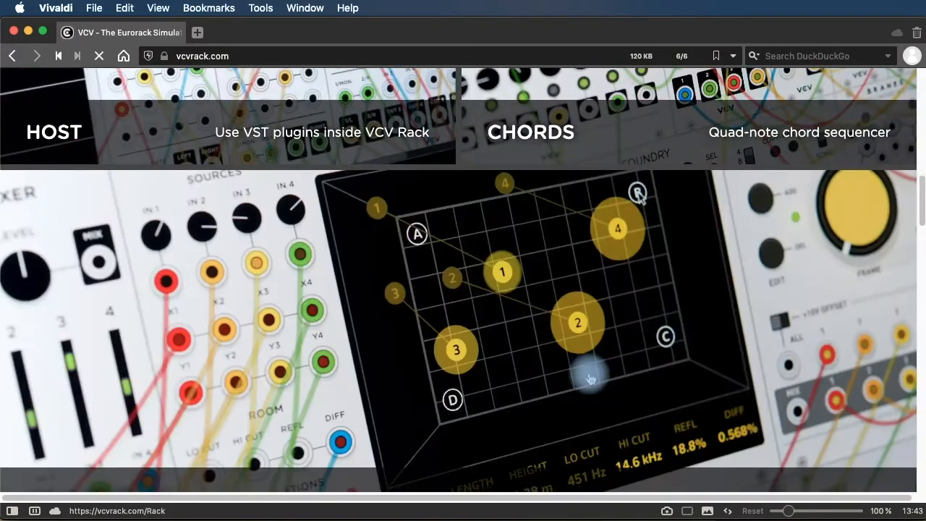
scroll(589, 378, down, 5)
scroll(590, 378, down, 15)
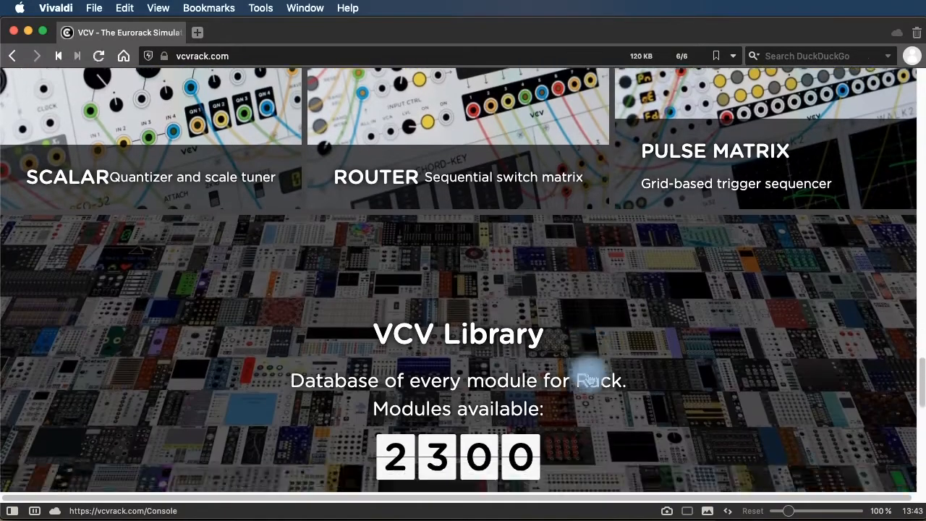
scroll(590, 379, down, 8)
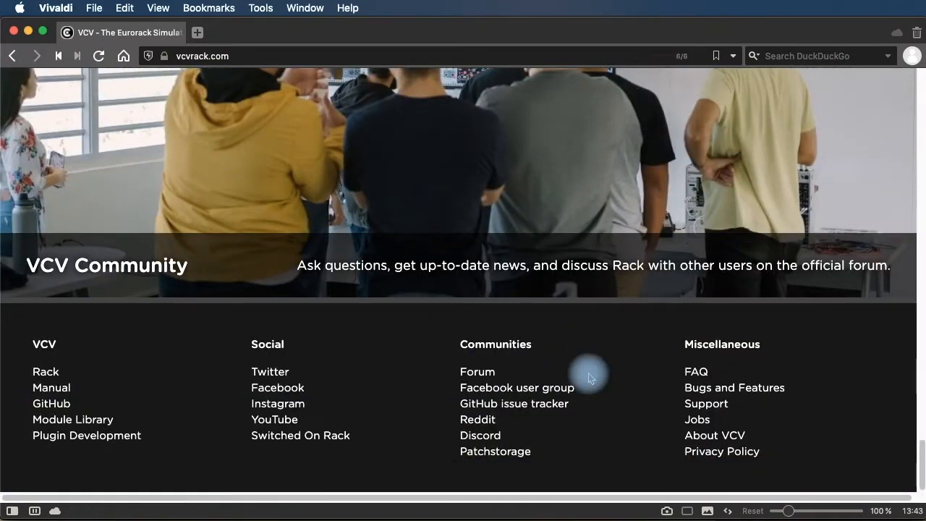
click(51, 374)
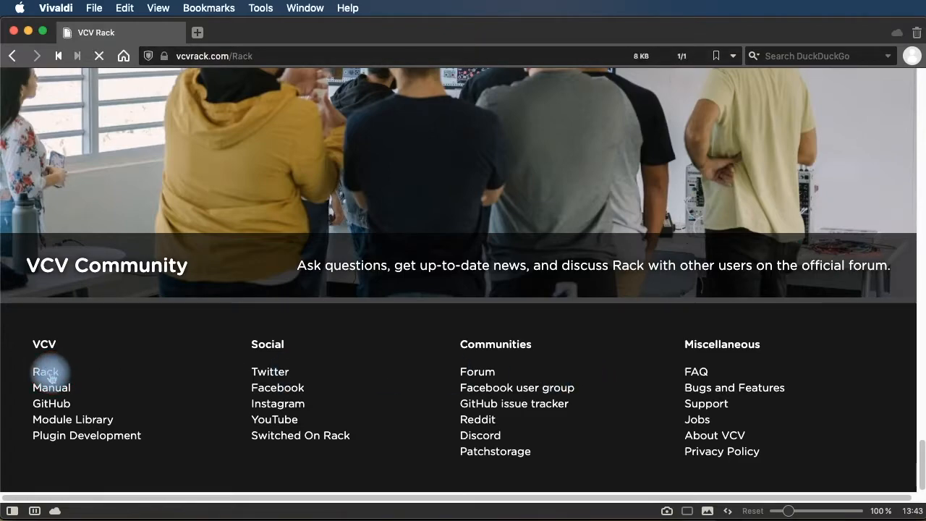
scroll(513, 362, down, 5)
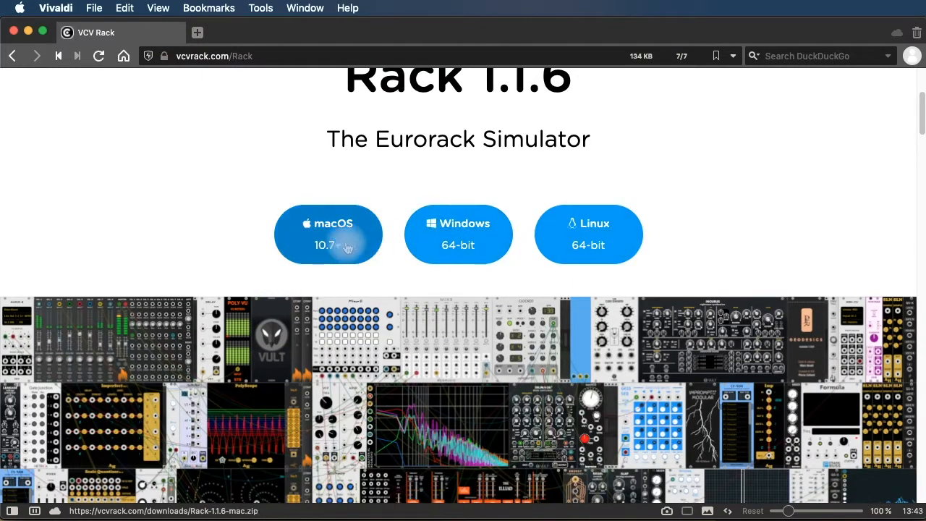
scroll(711, 239, up, 3)
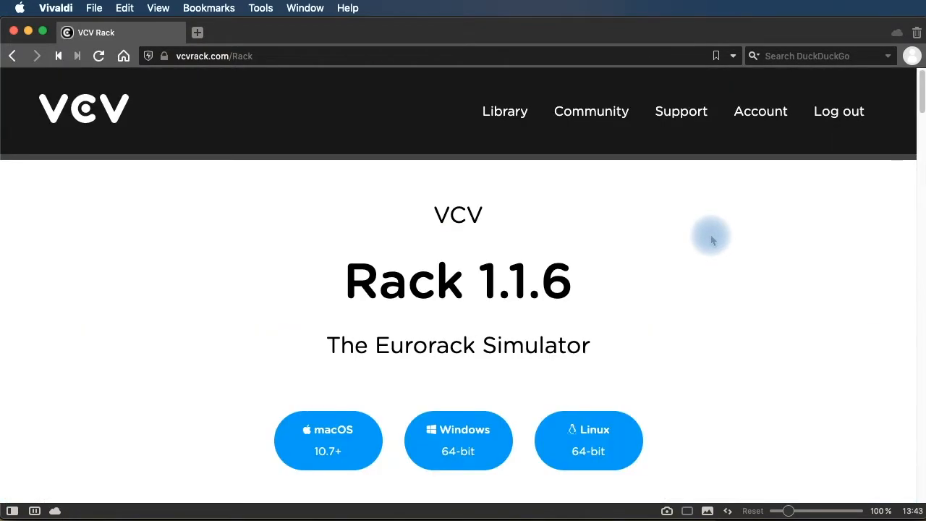
Close Vivaldi and the running Rack, then relaunch Rack from the Applications folder.
click(14, 31)
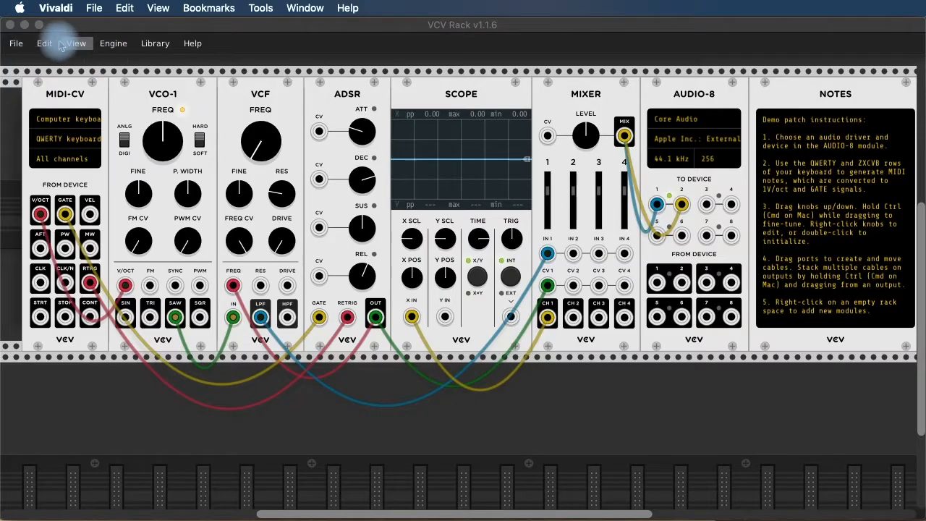
click(10, 25)
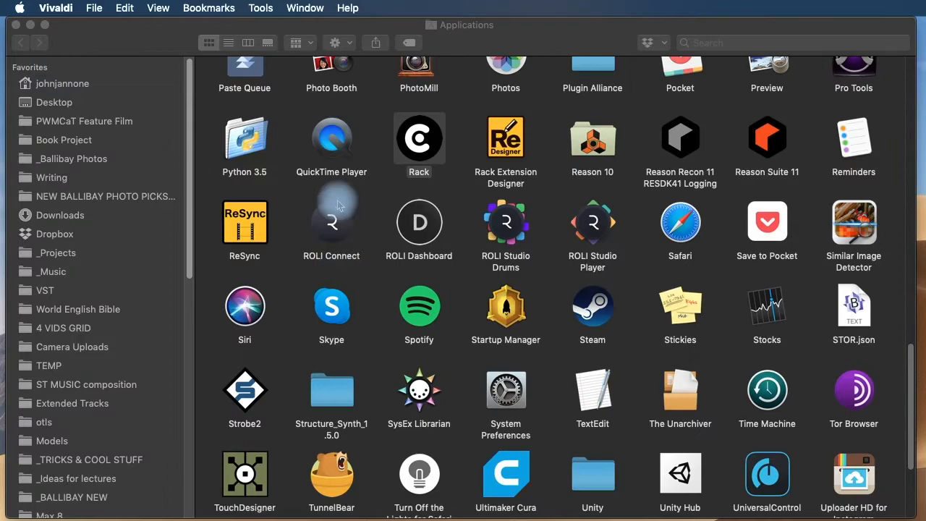
click(415, 141)
double_click(416, 140)
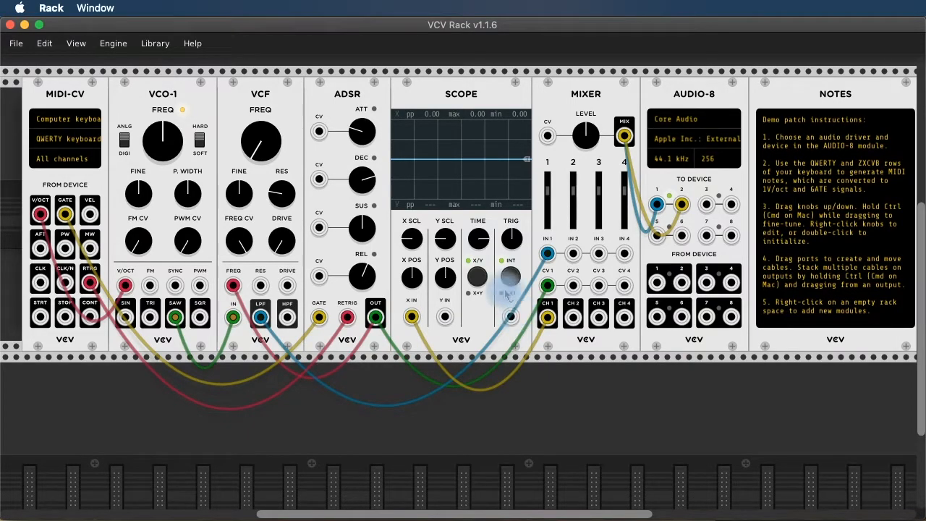
Start a new patch with File > New, confirming the unsaved patch can be cleared.
click(16, 45)
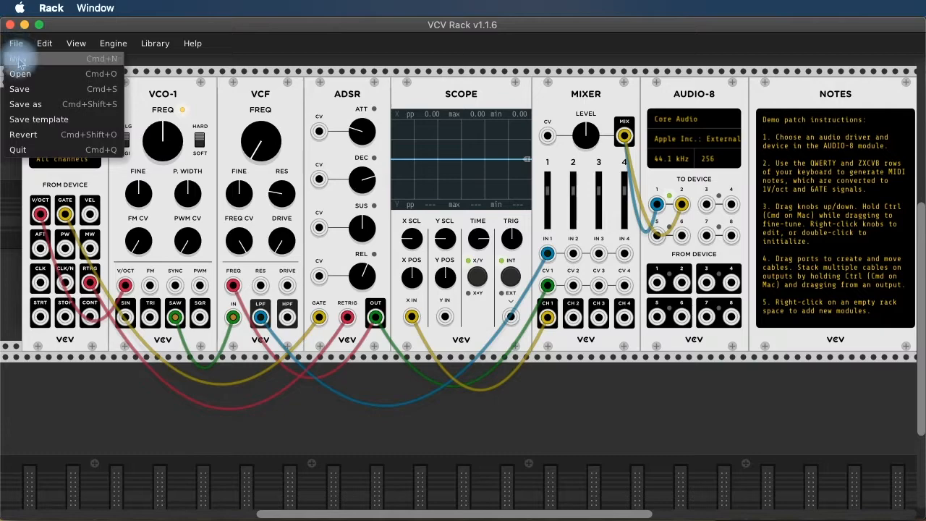
click(18, 58)
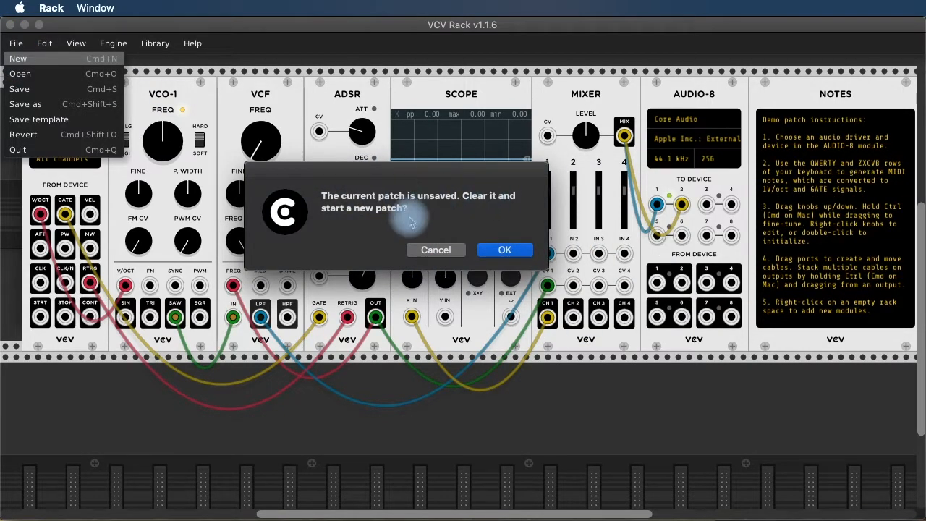
click(510, 253)
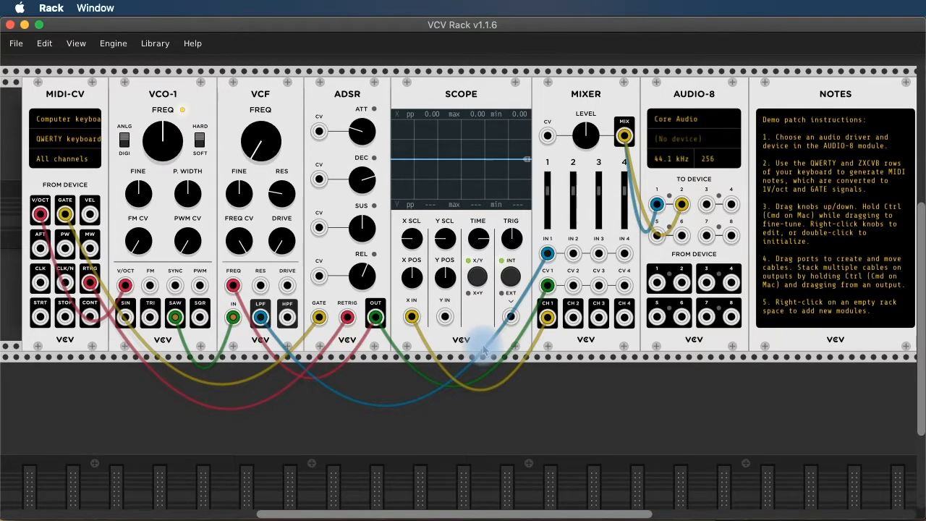
Set AUDIO-8 output to Apple Inc.: External Headphones and keep MIDI-CV on QWERTY keyboard (US).
click(670, 141)
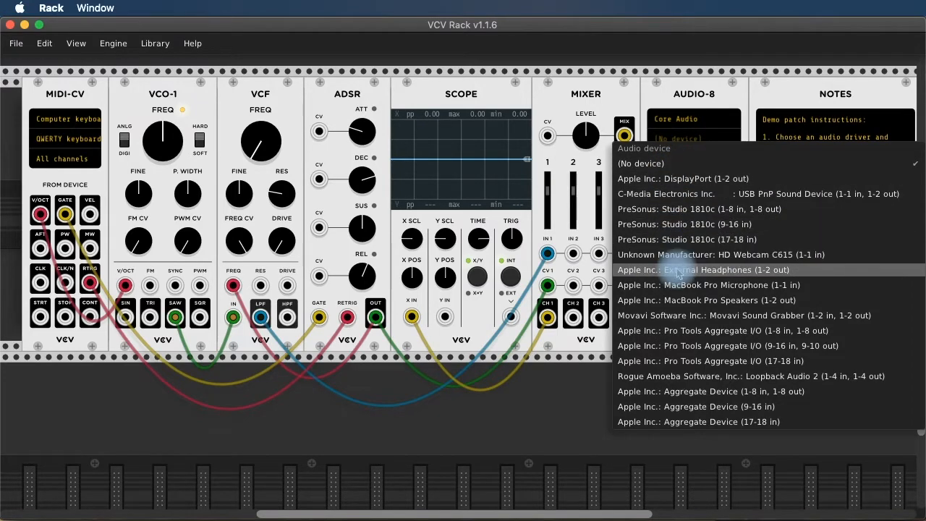
click(785, 270)
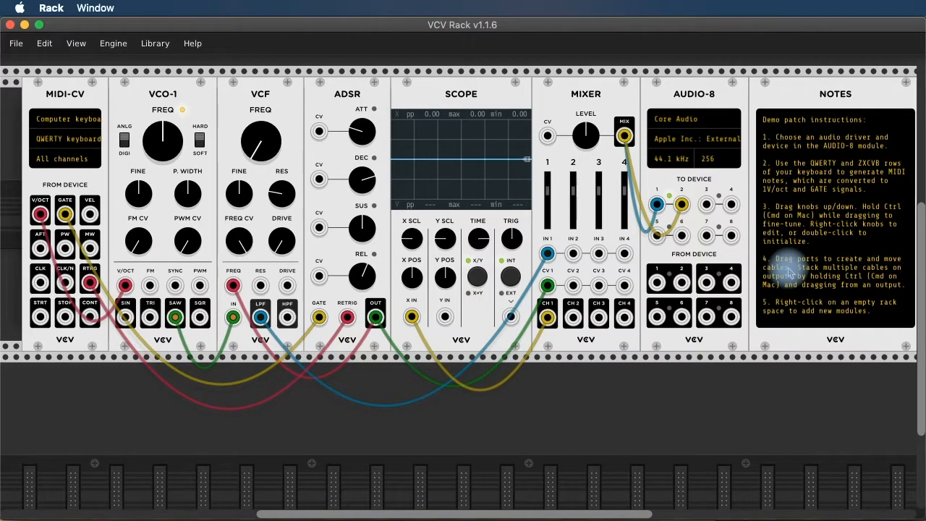
click(61, 145)
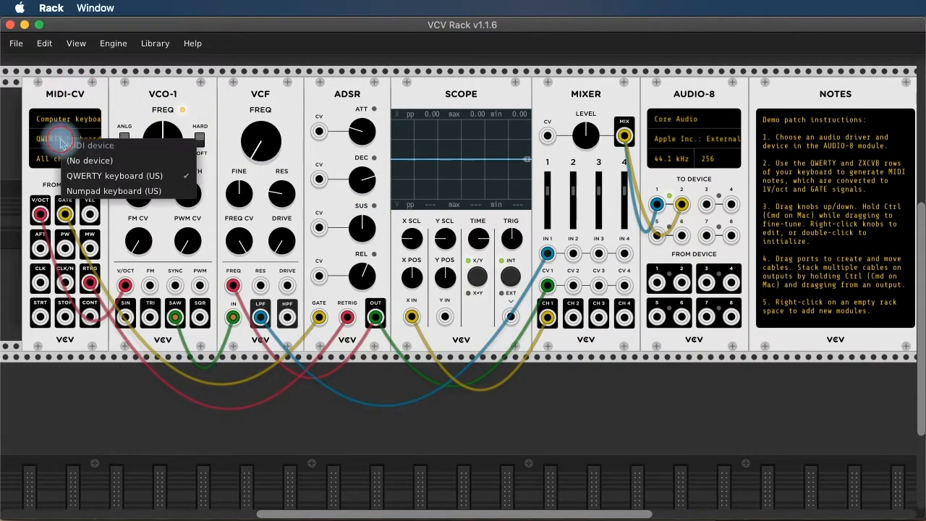
click(138, 177)
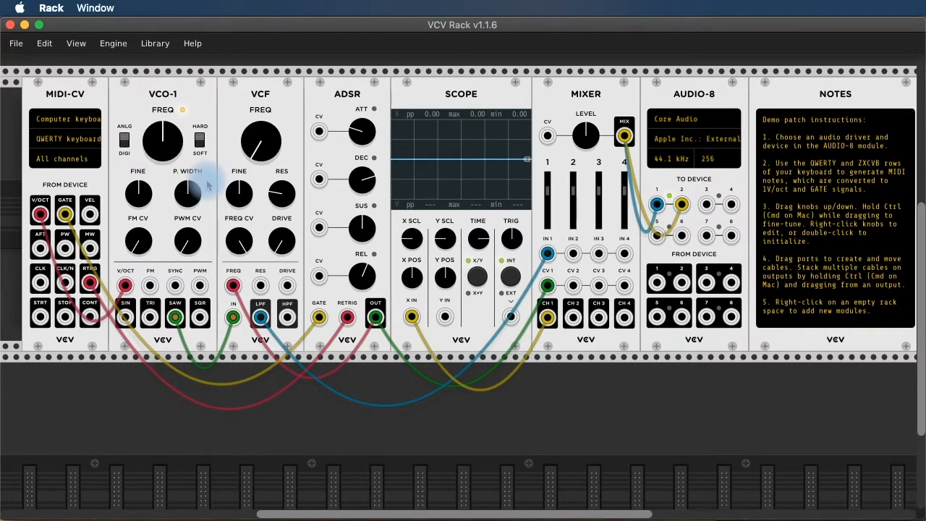
key(z)
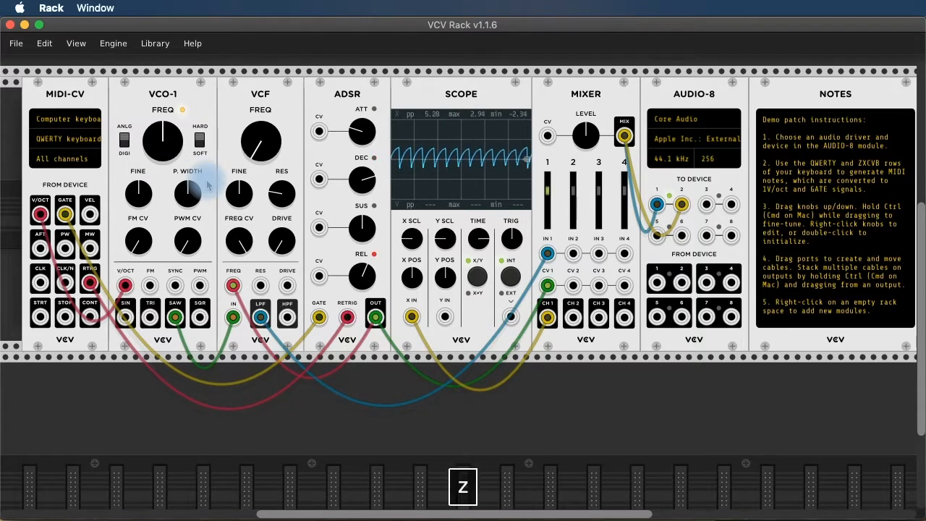
key(x)
key(v)
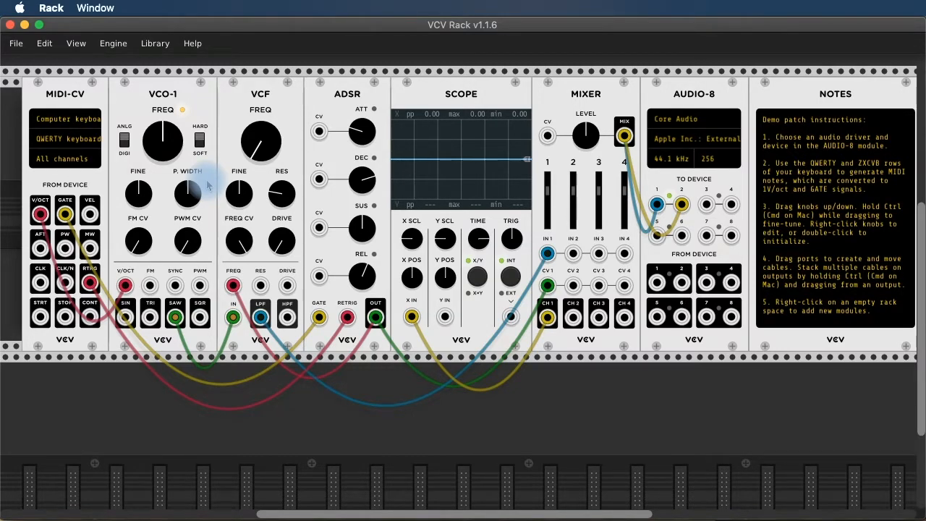
key(x)
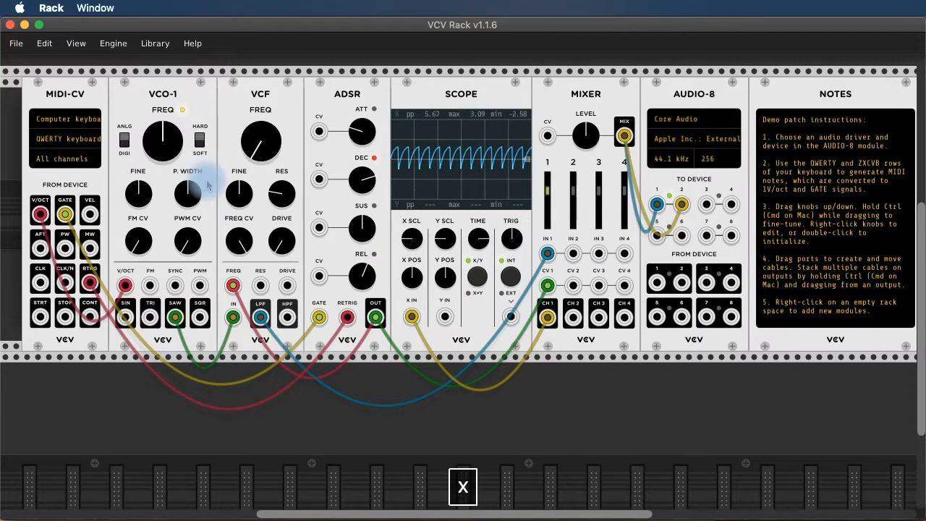
key(v)
key(n)
key(m)
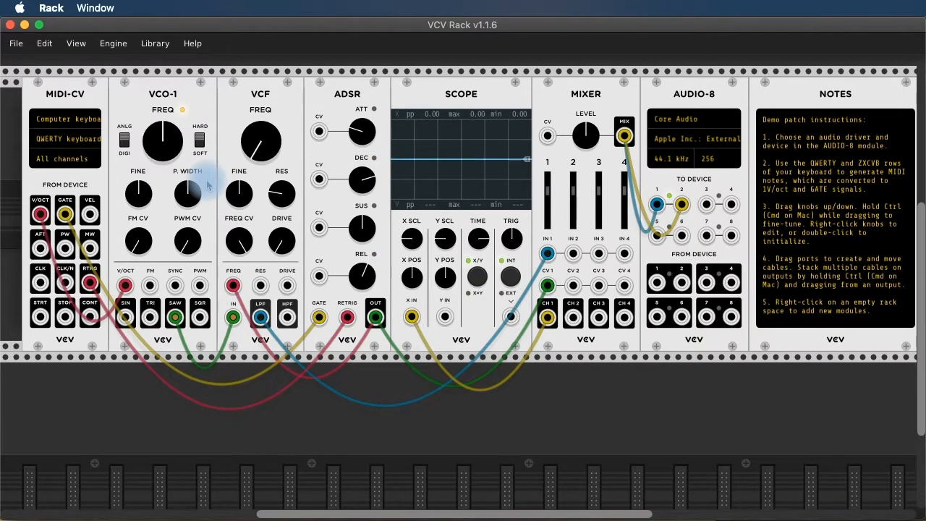
key(w)
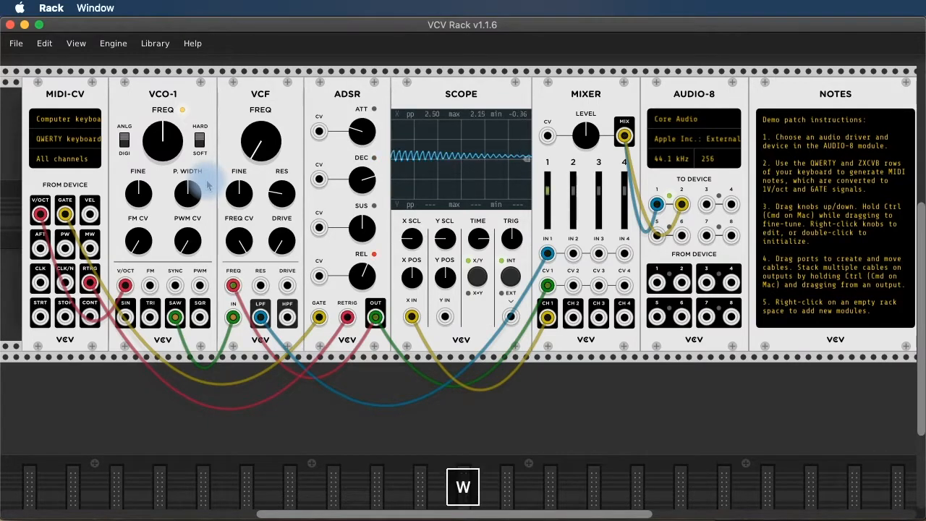
key(e)
key(t)
key(y)
key(i)
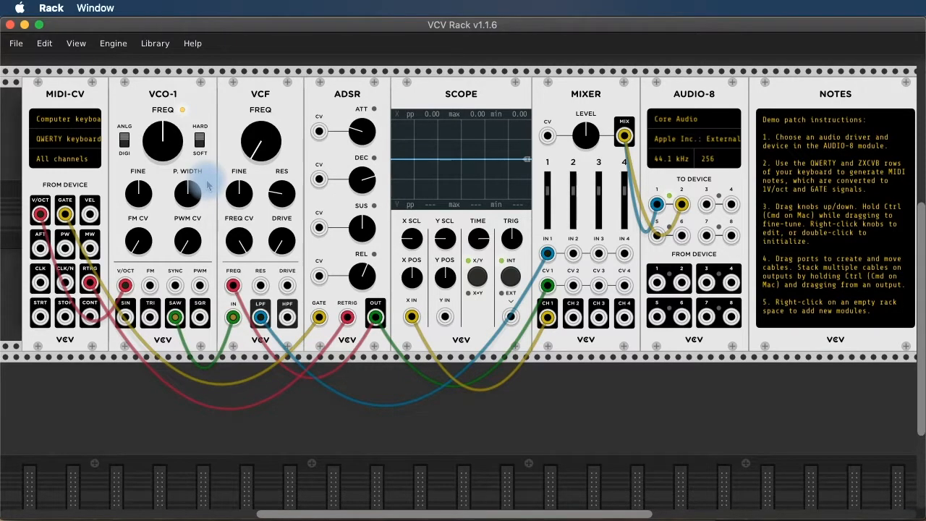
key(s)
key(x)
key(c)
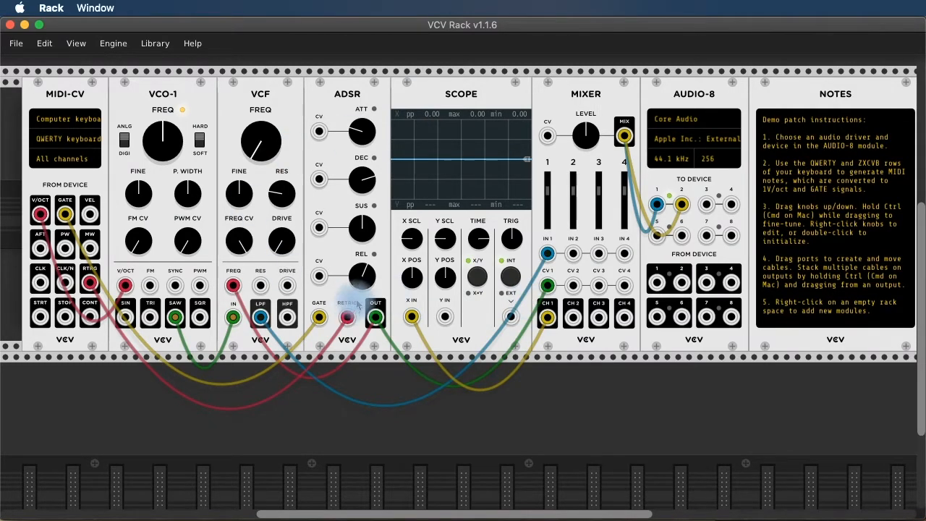
Log out and back into the VCV account from the Library menu, then open Manage plugins.
click(154, 45)
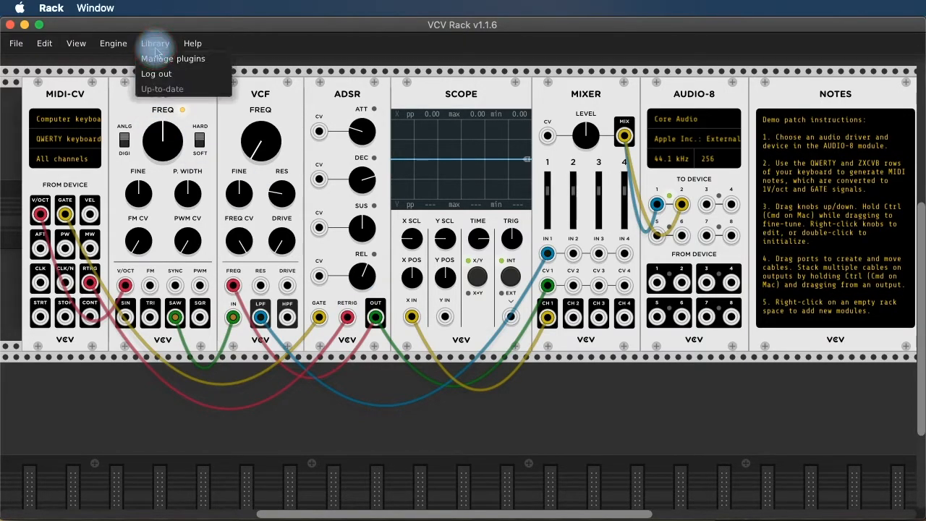
click(180, 78)
click(156, 45)
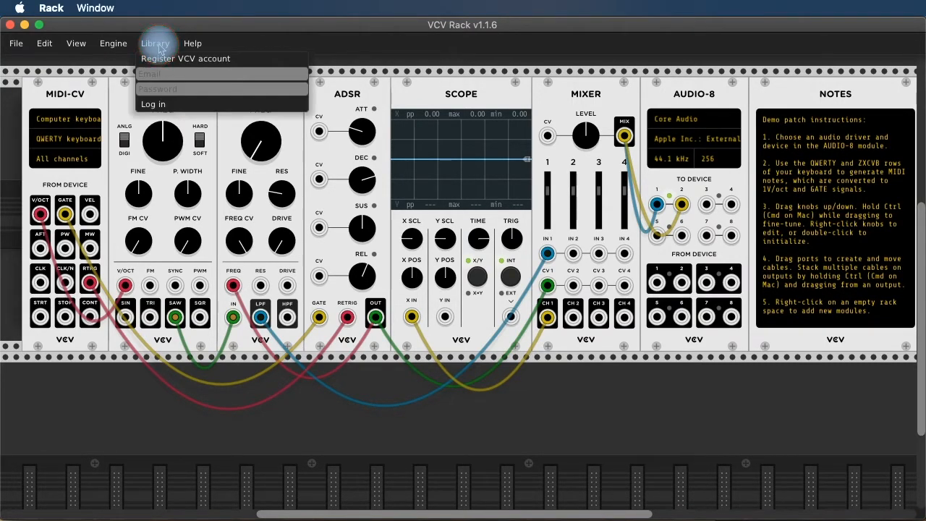
click(193, 74)
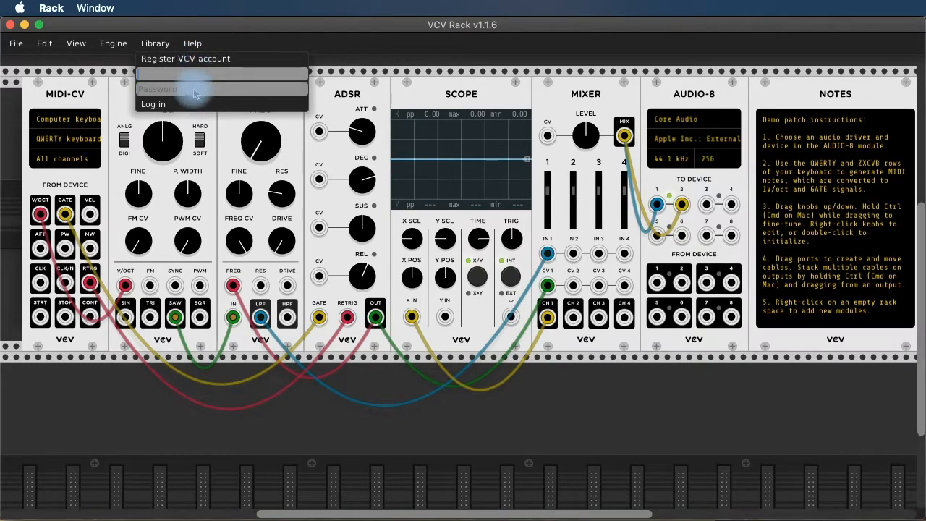
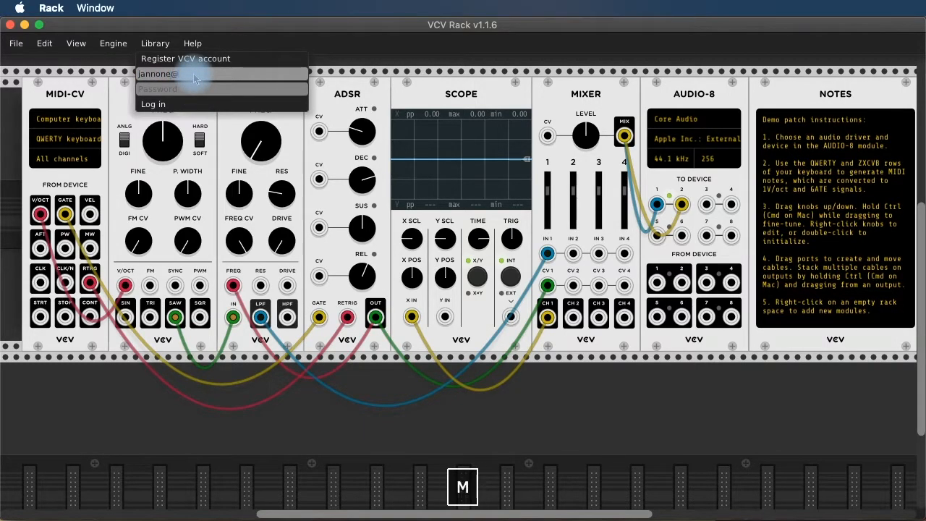
key(Tab)
click(161, 105)
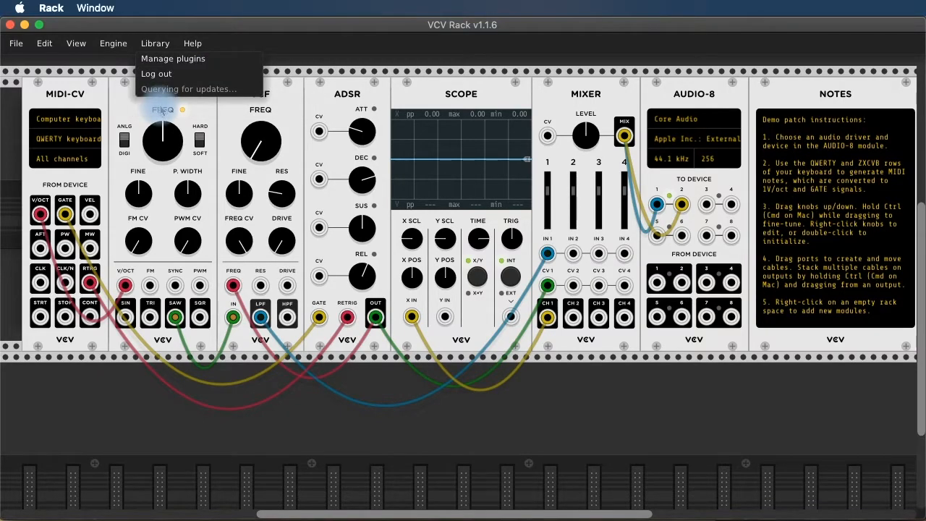
click(173, 59)
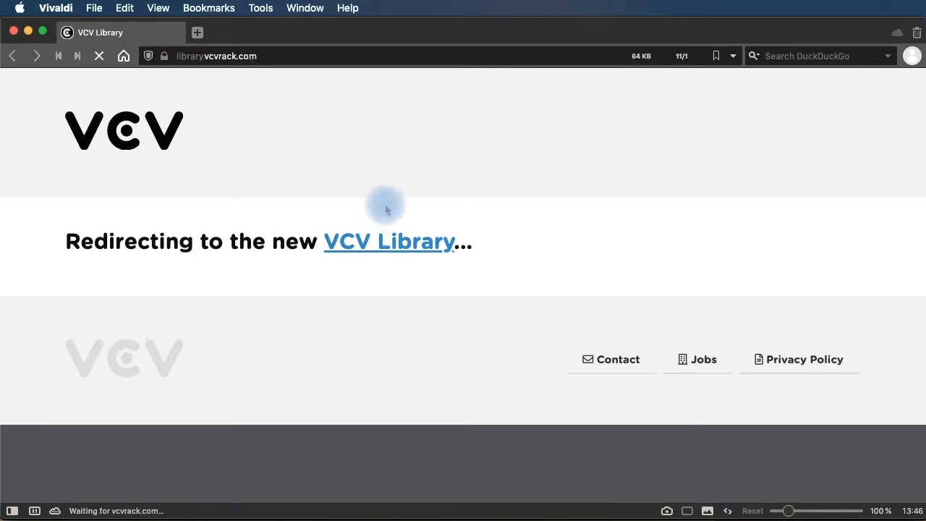
Filter the VCV Library to show only Impromptu modules via the Brand dropdown.
scroll(531, 401, down, 1)
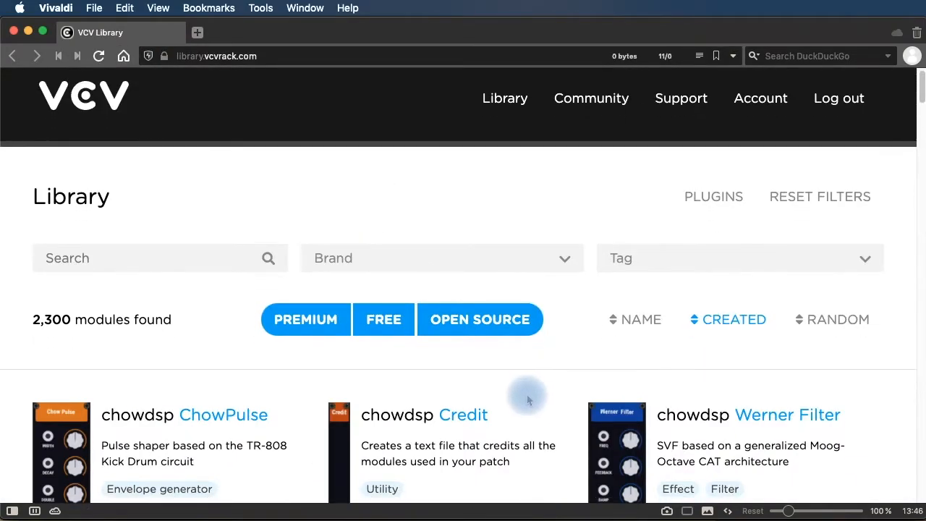
scroll(528, 393, up, 3)
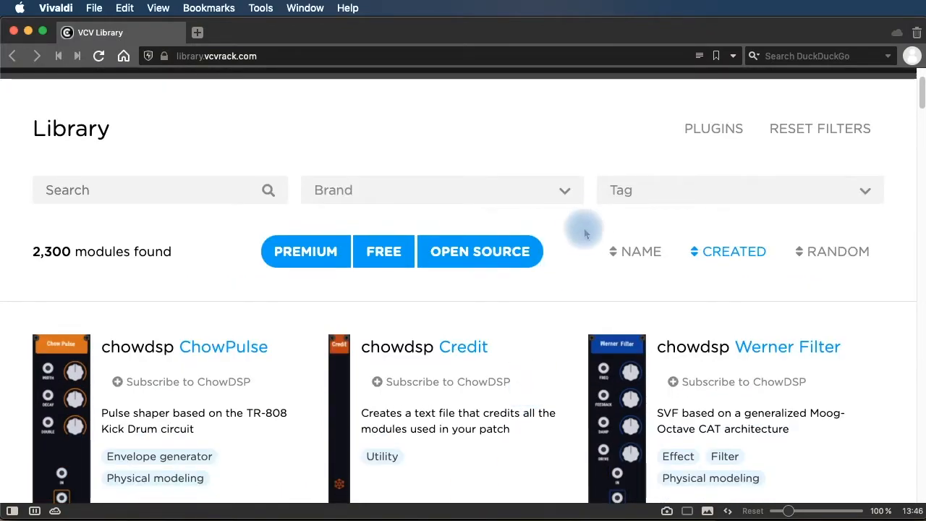
click(563, 190)
scroll(489, 311, down, 15)
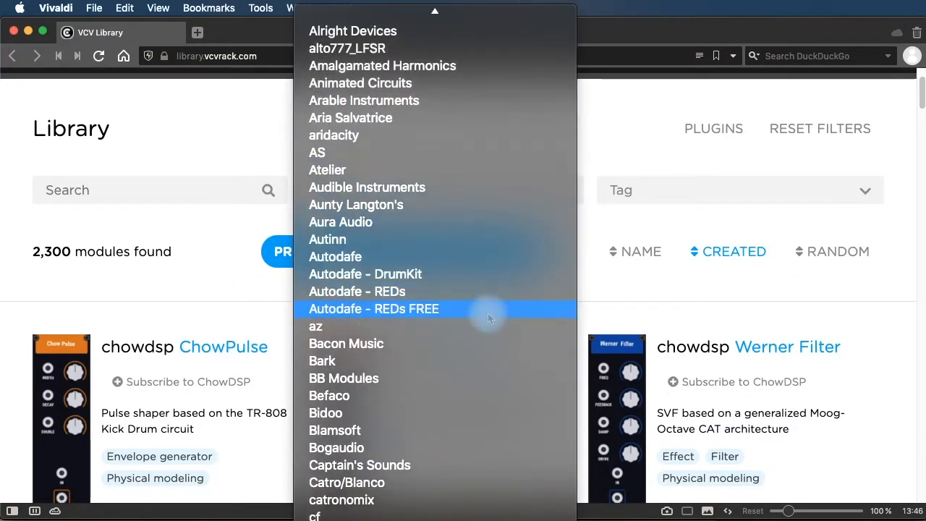
scroll(485, 314, down, 3)
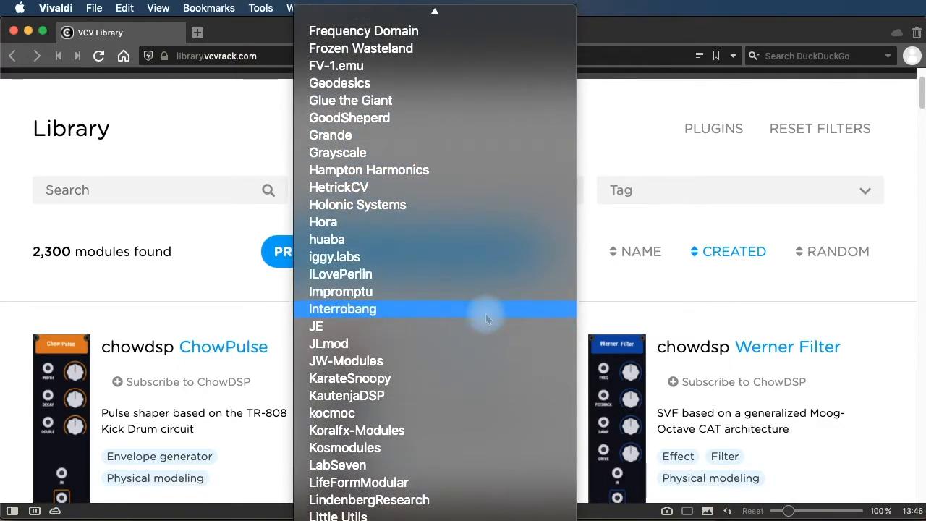
click(446, 292)
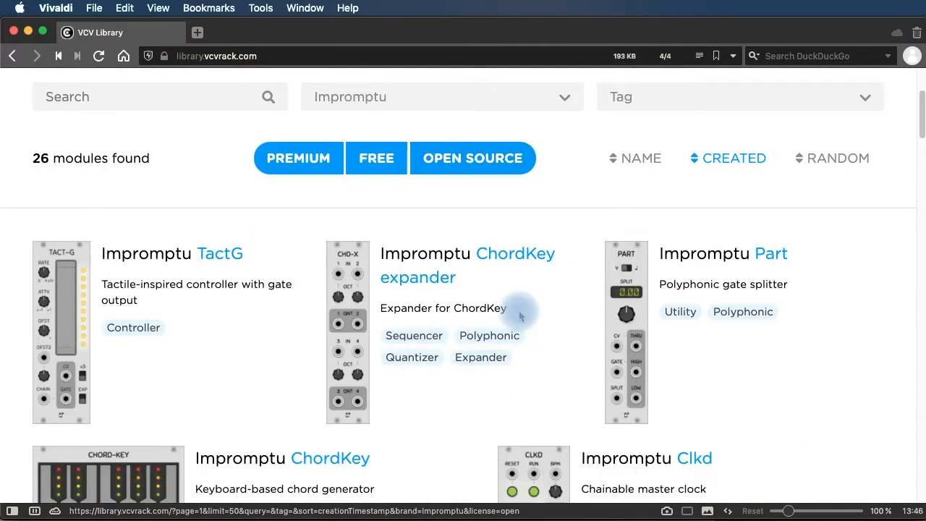
Resubscribe to the Impromptu plugin, then close the browser.
scroll(523, 316, down, 1)
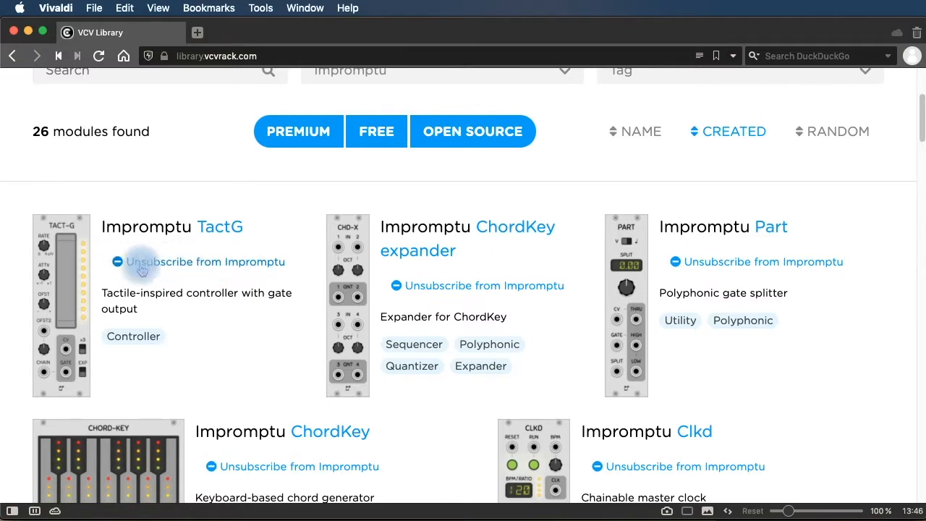
click(253, 262)
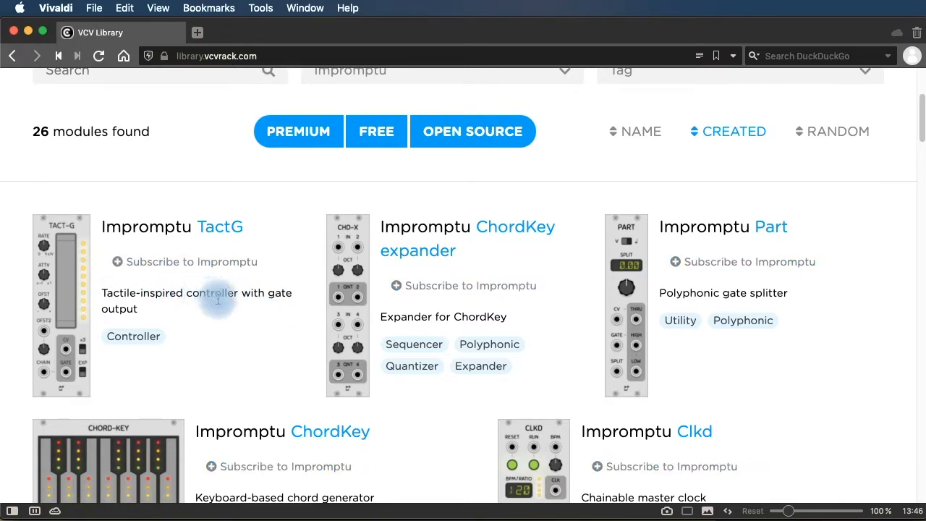
click(190, 263)
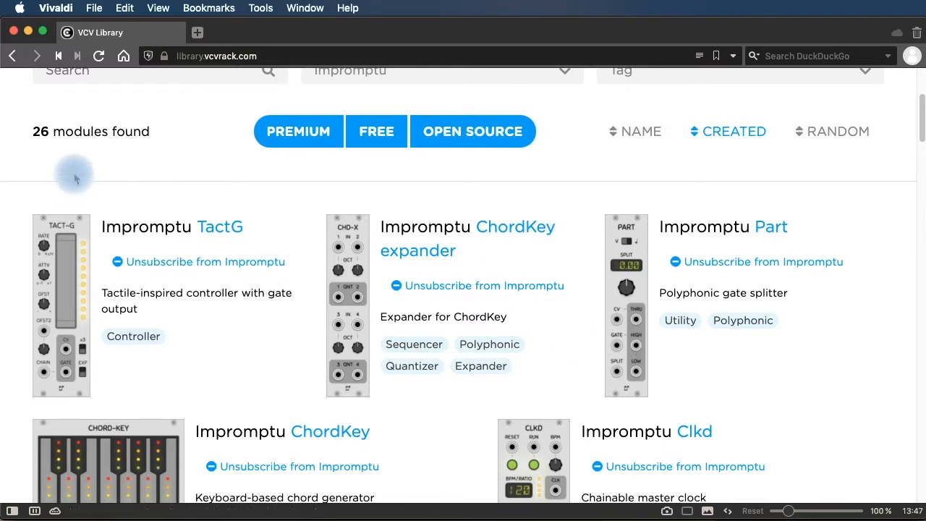
click(13, 31)
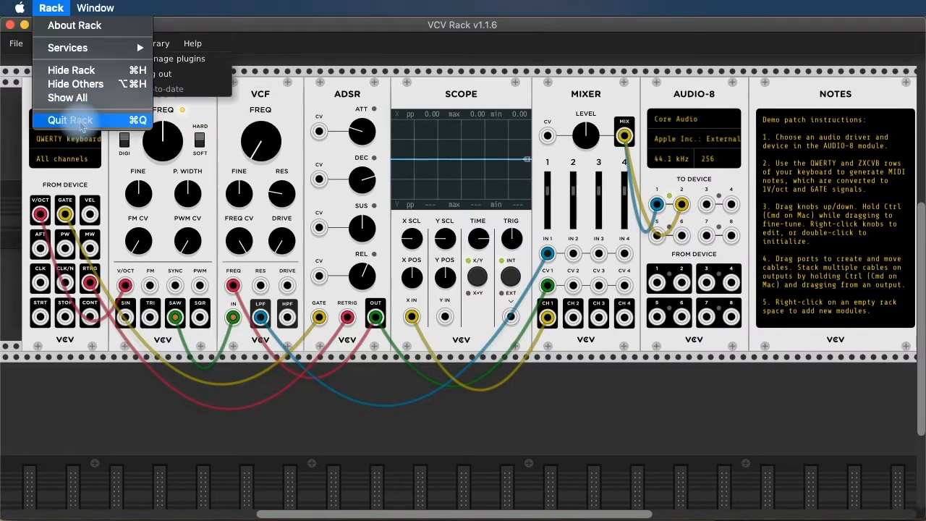
Restart Rack, run Library > Update all, and confirm closing Rack once downloads complete.
click(81, 128)
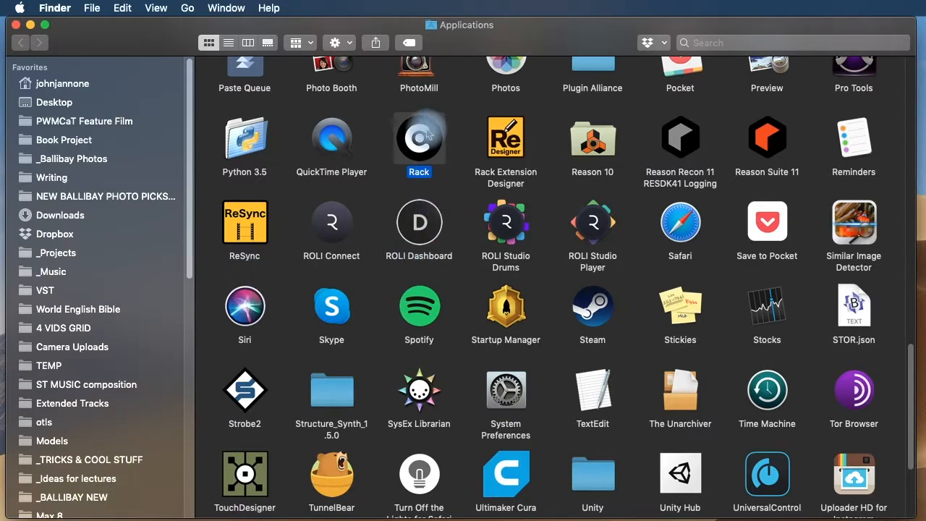
double_click(420, 137)
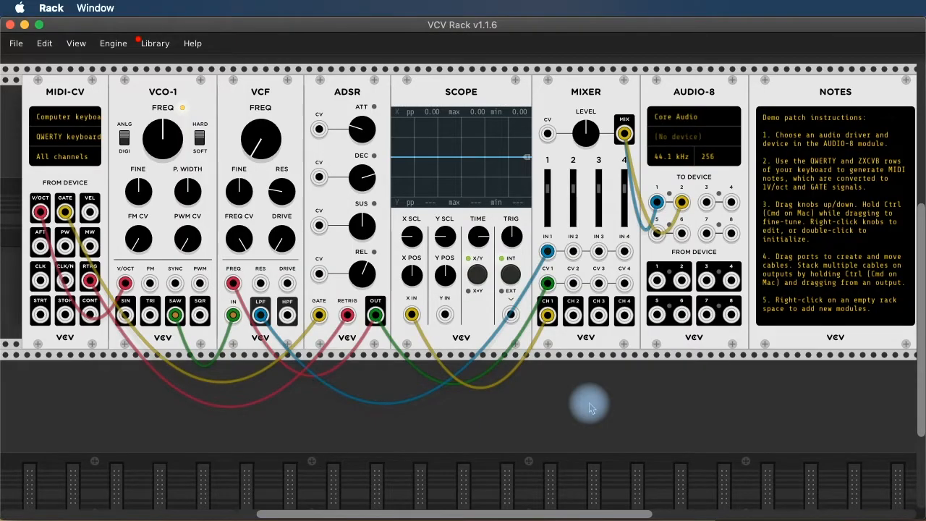
click(151, 45)
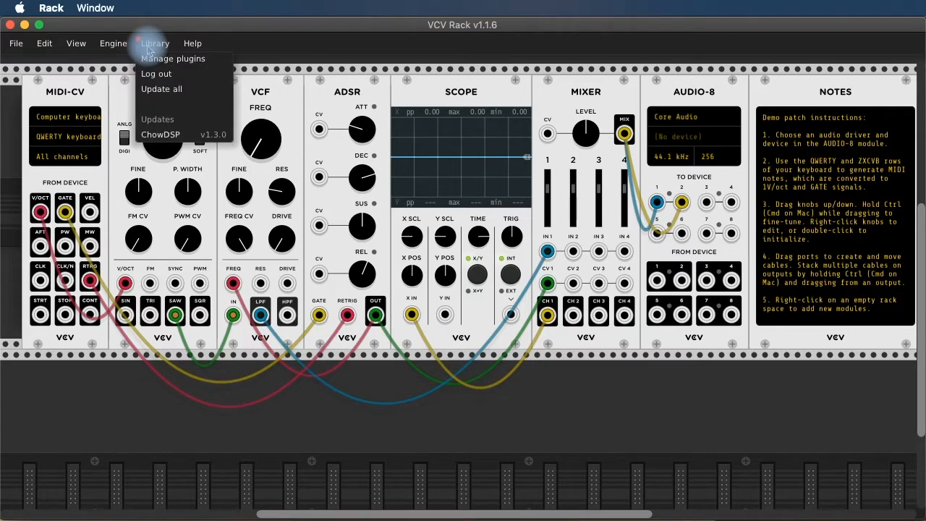
click(195, 92)
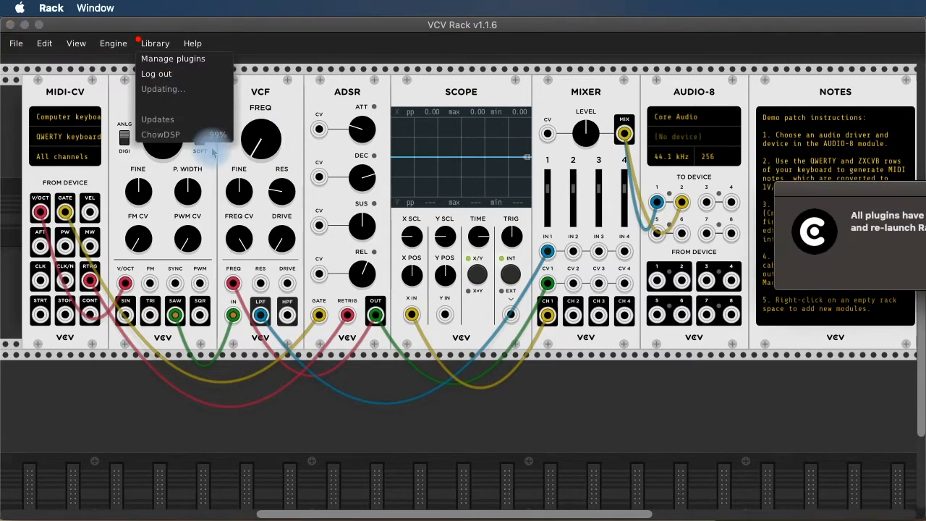
drag(870, 186, 369, 133)
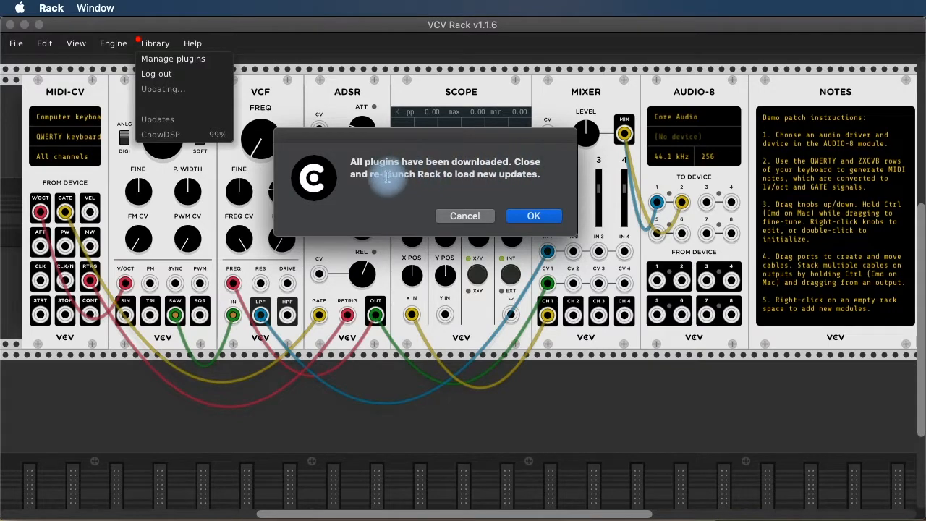
click(533, 215)
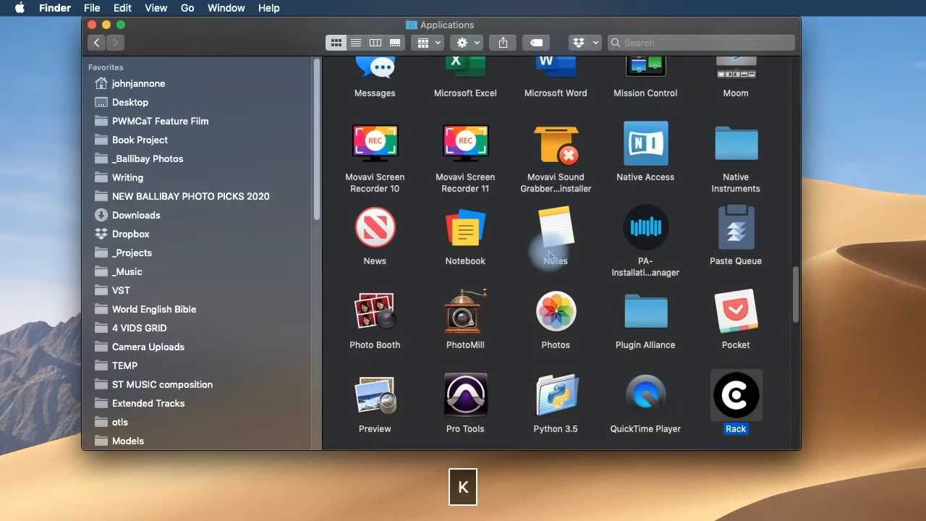
Relaunch Rack from Applications and check the Library menu shows Up-to-date.
double_click(751, 394)
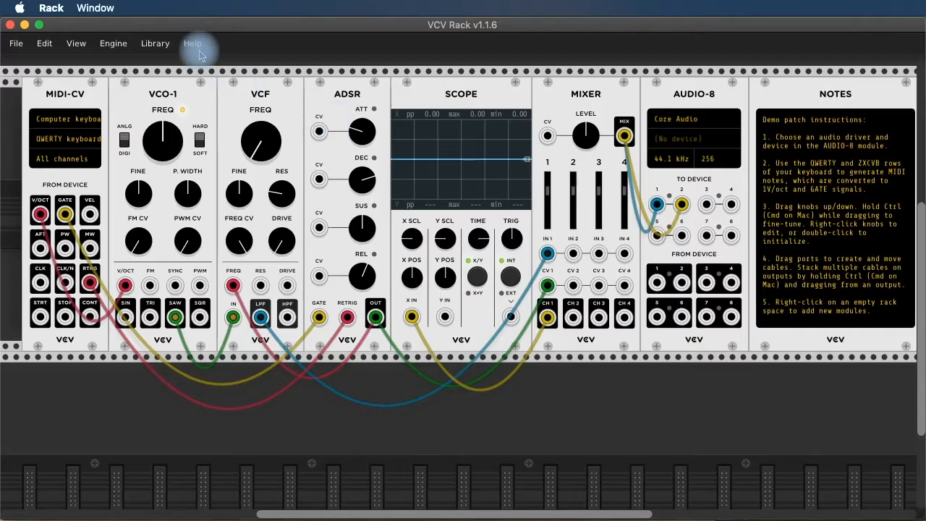
click(163, 44)
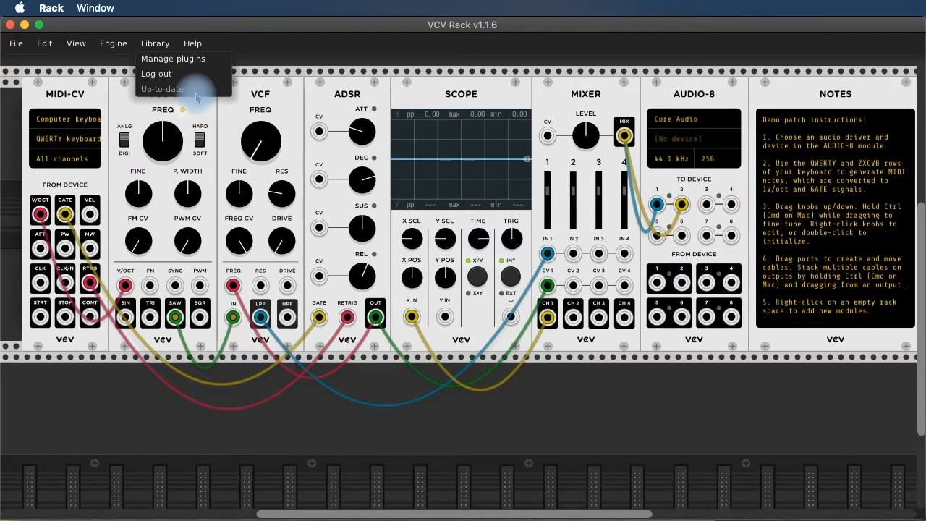
Delete the NOTES and MIDI-CV modules with Backspace, removing the MIDI-CV cables too.
click(832, 97)
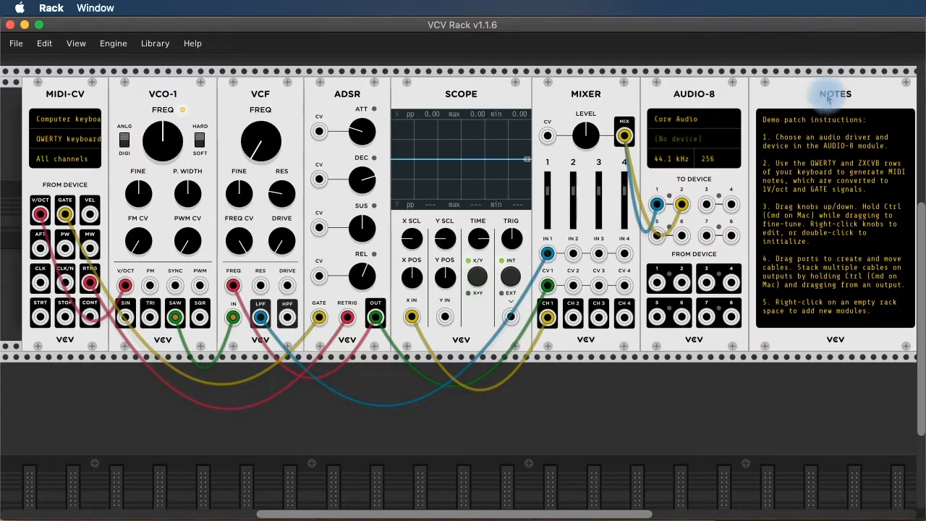
key(BackSpace)
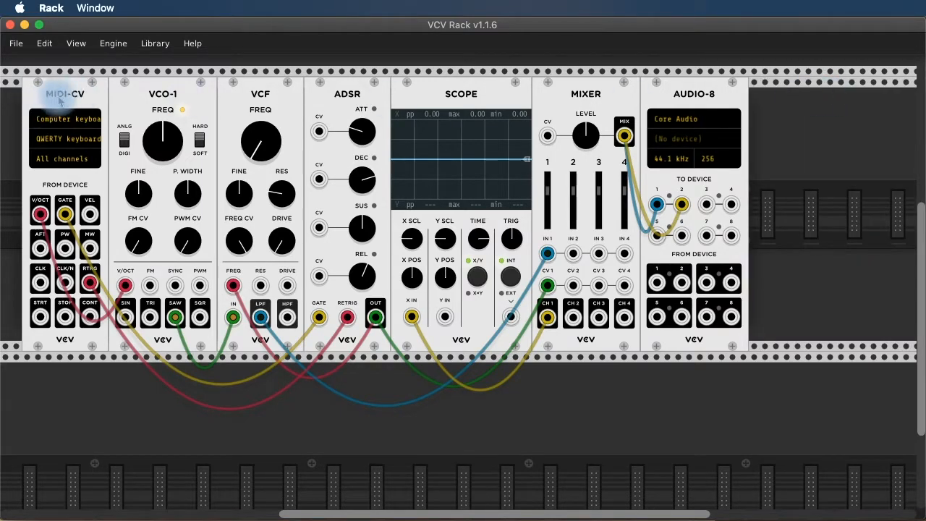
key(BackSpace)
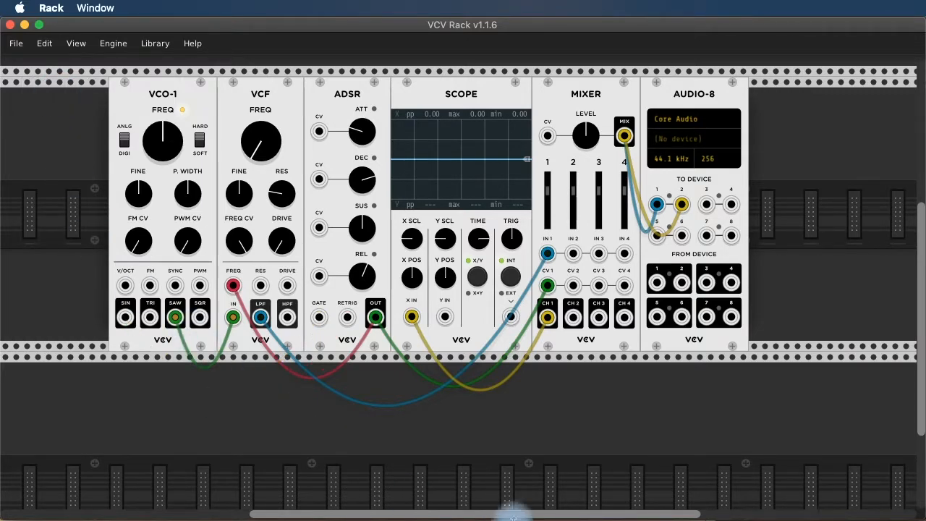
drag(517, 515, 470, 511)
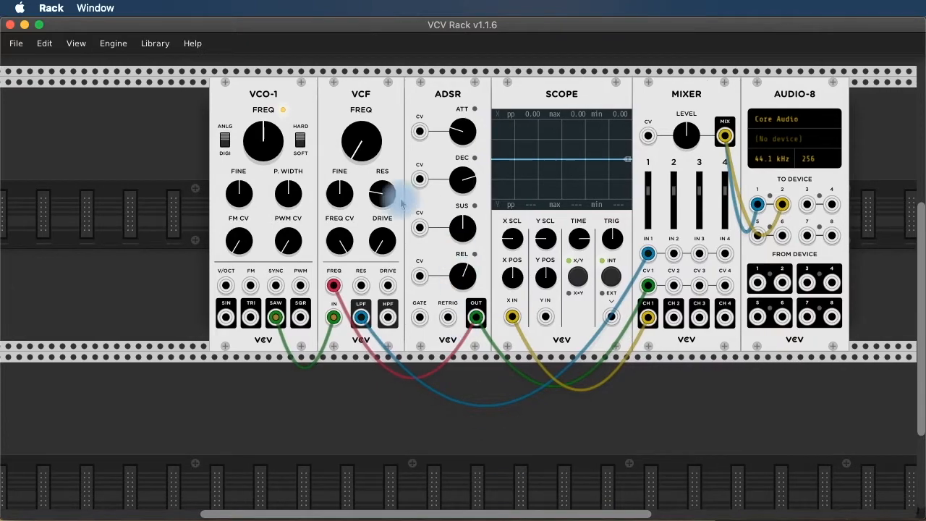
Place an Impromptu Clocked module from the module browser into the empty space left of VCO-1.
right_click(92, 132)
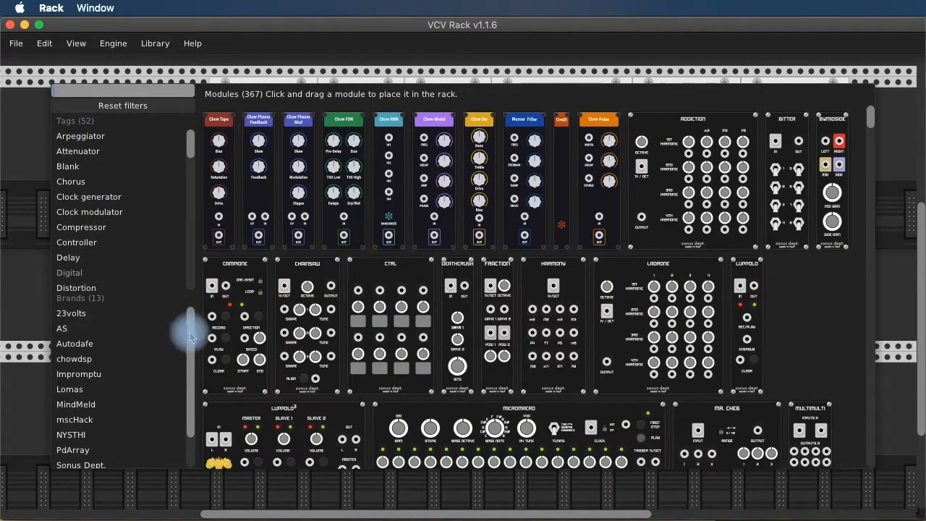
scroll(189, 333, down, 1)
scroll(145, 339, down, 1)
click(102, 346)
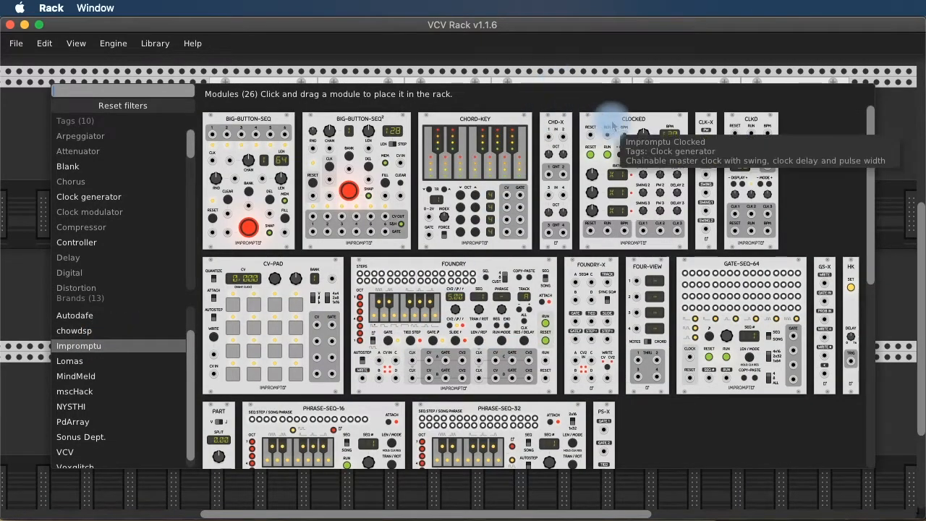
click(627, 123)
drag(626, 123, 155, 337)
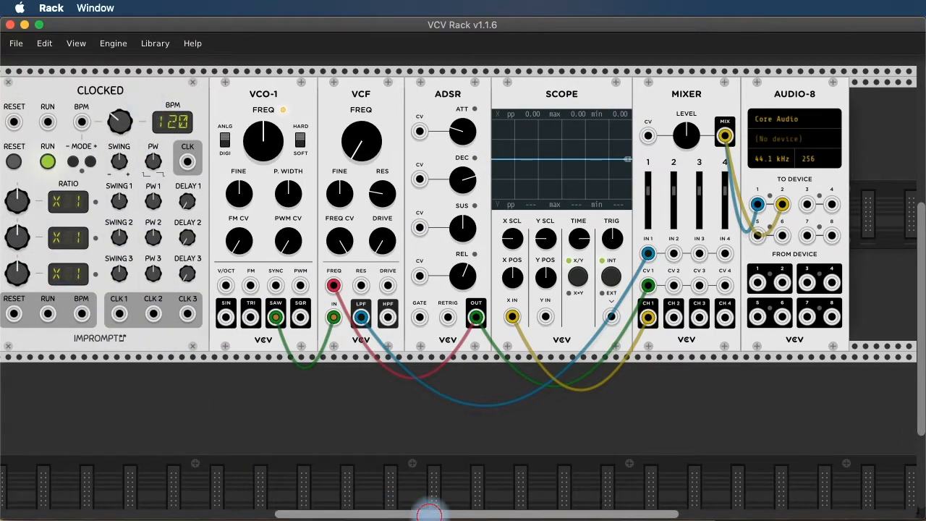
scroll(427, 514, left, 3)
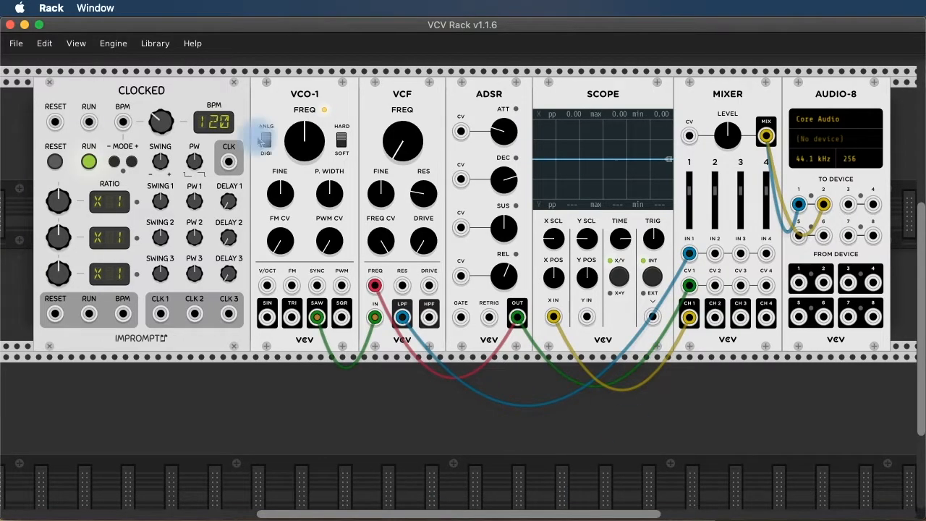
Cable Clocked's CLK 1 output into the ADSR GATE input so the clock triggers the envelope.
drag(160, 313, 215, 293)
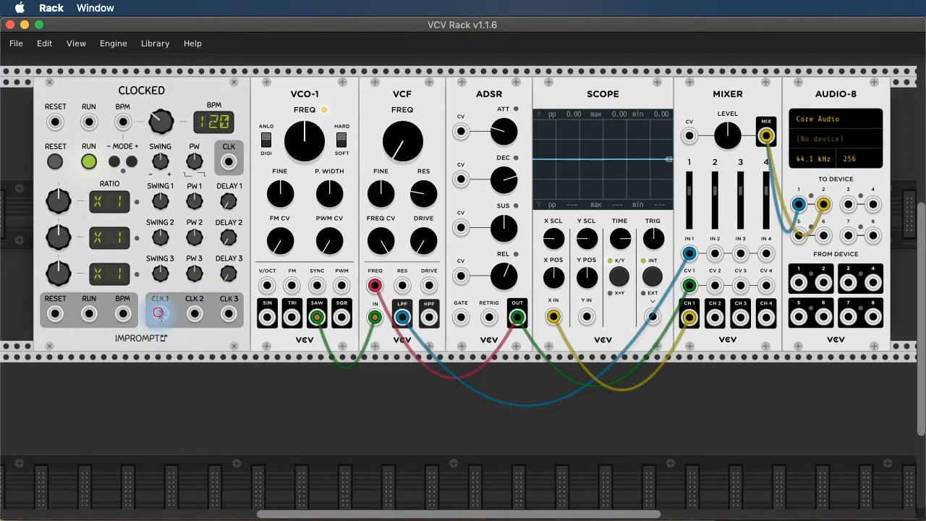
drag(160, 313, 460, 320)
click(492, 98)
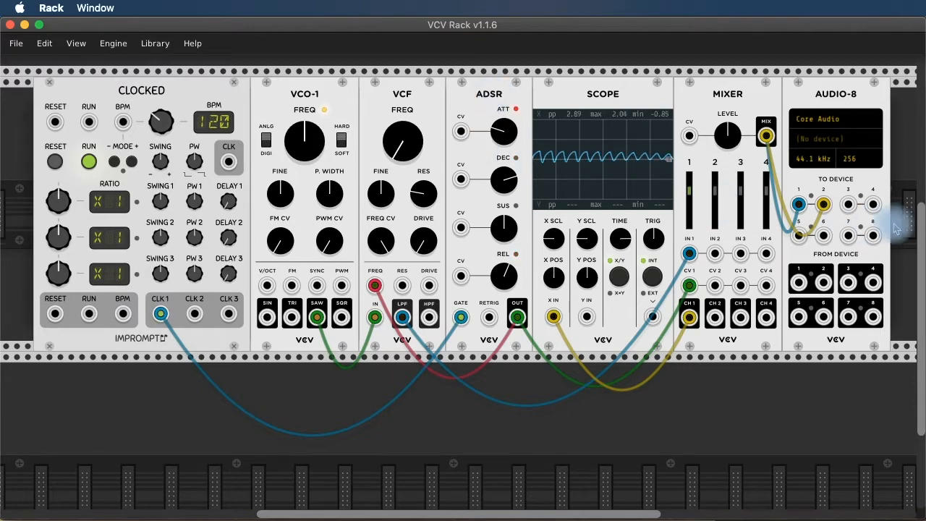
click(820, 140)
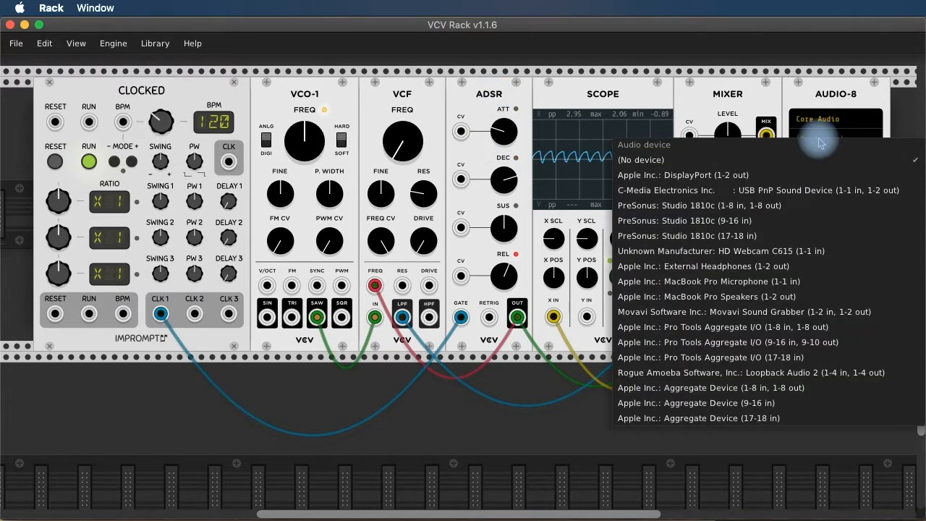
Route AUDIO-8 to Apple Inc.: External Headphones and switch Clocked's RUN off.
click(746, 267)
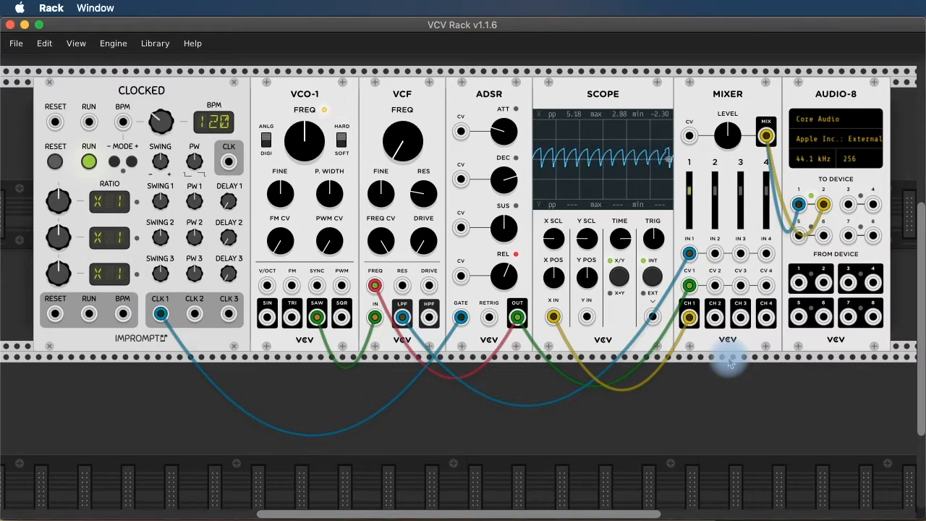
click(89, 161)
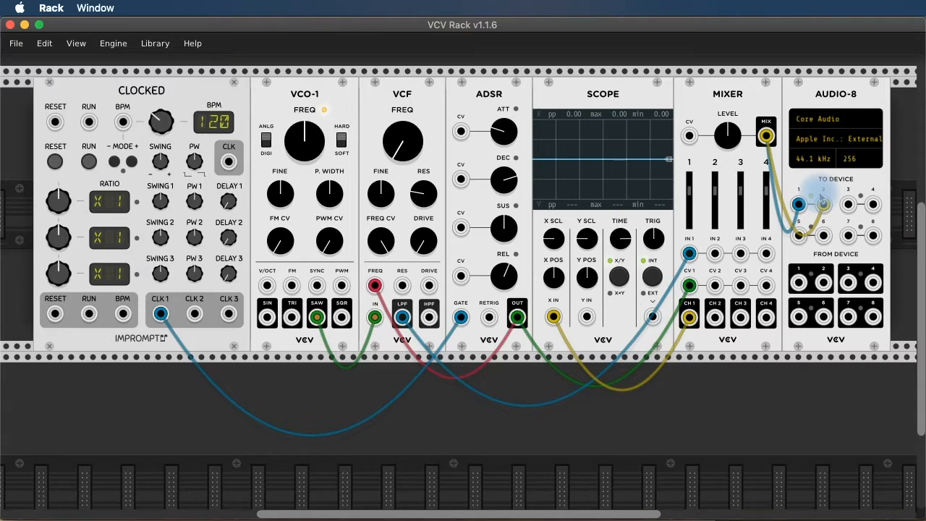
Reseat the mixer cable in TO DEVICE jack 2 and audition the clock at 99 BPM.
drag(823, 203, 823, 204)
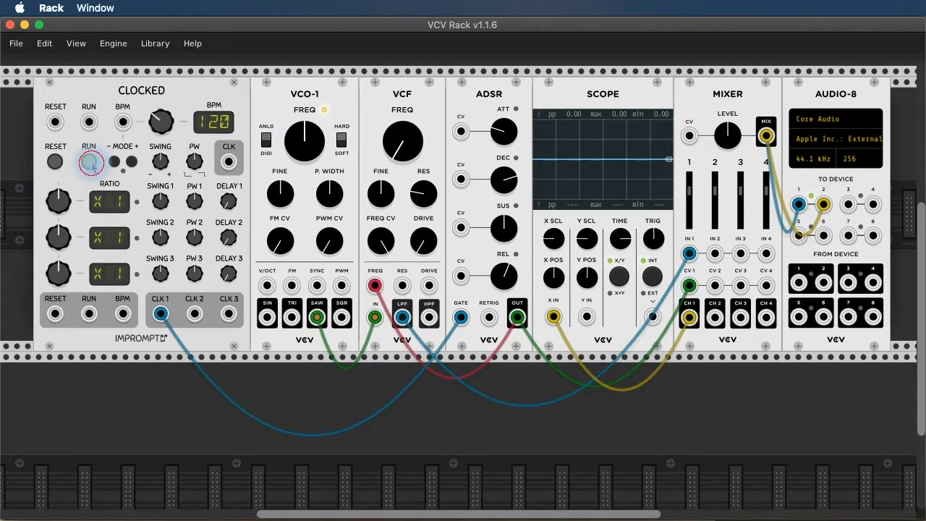
click(90, 164)
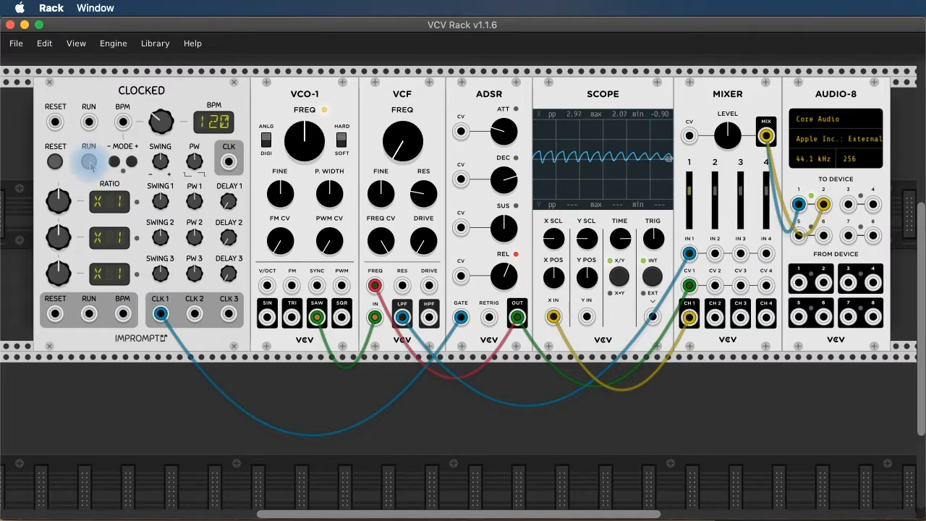
click(90, 162)
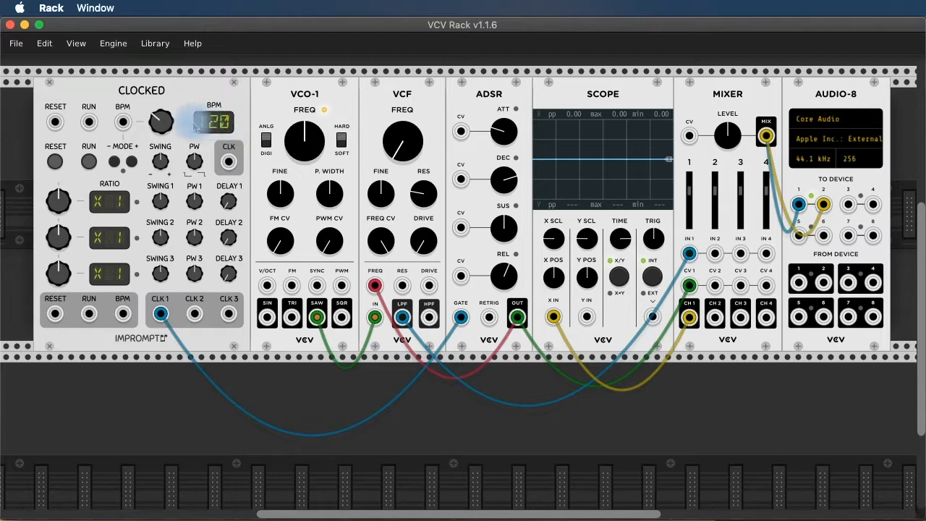
click(88, 160)
mouse_move(158, 123)
mouse_down()
mouse_move(157, 27)
mouse_move(158, 138)
mouse_up()
click(89, 162)
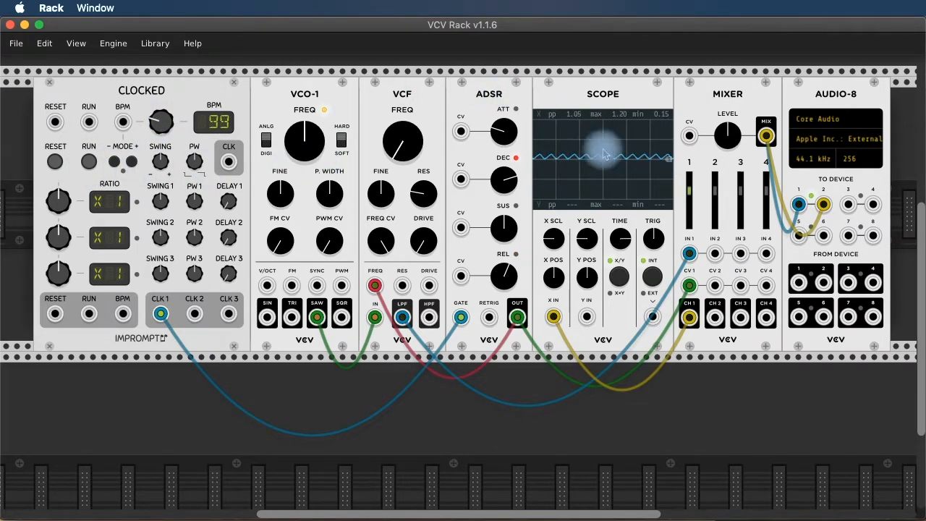
click(90, 163)
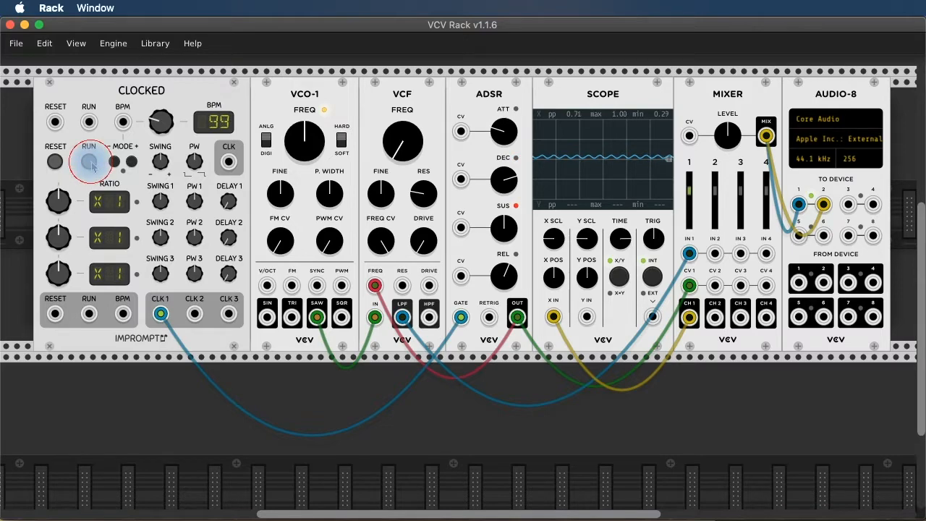
click(91, 163)
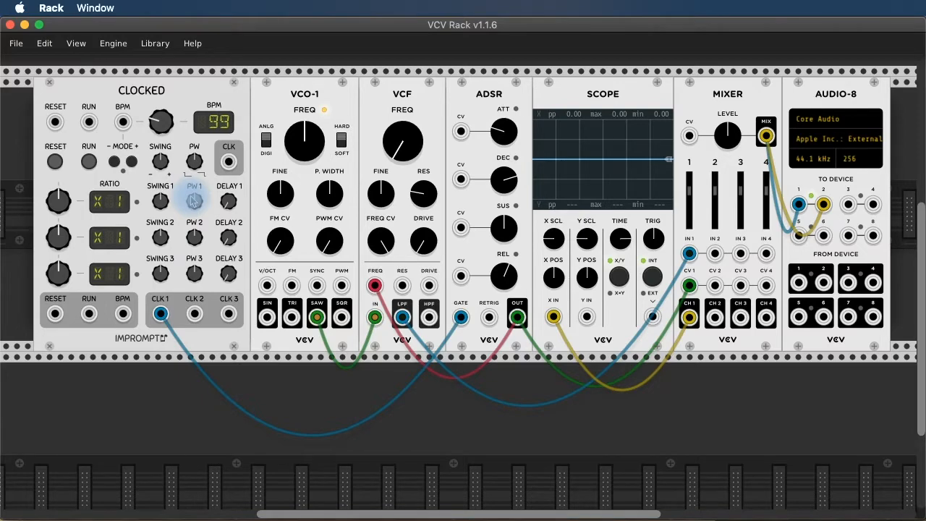
Narrow the PW 1 pulse width, raise the tempo to about 207 BPM, then stop the clock.
click(88, 161)
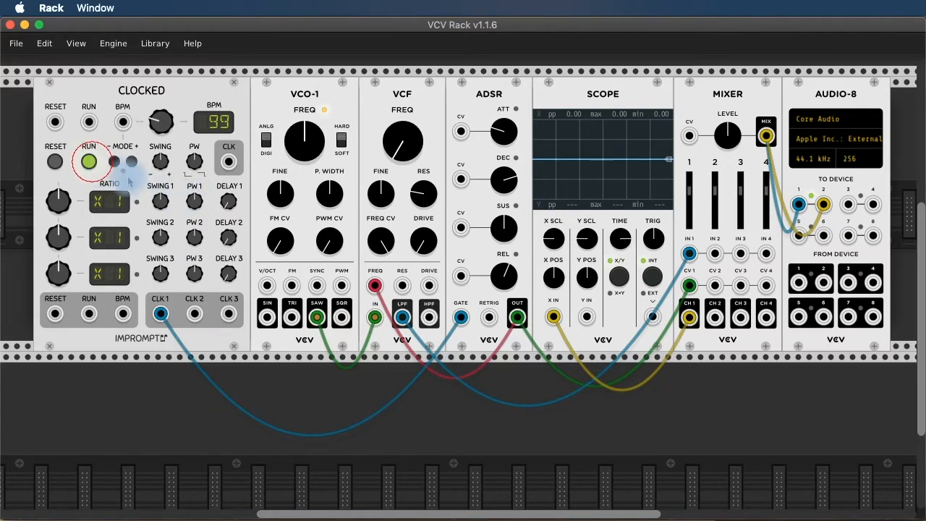
drag(193, 203, 194, 203)
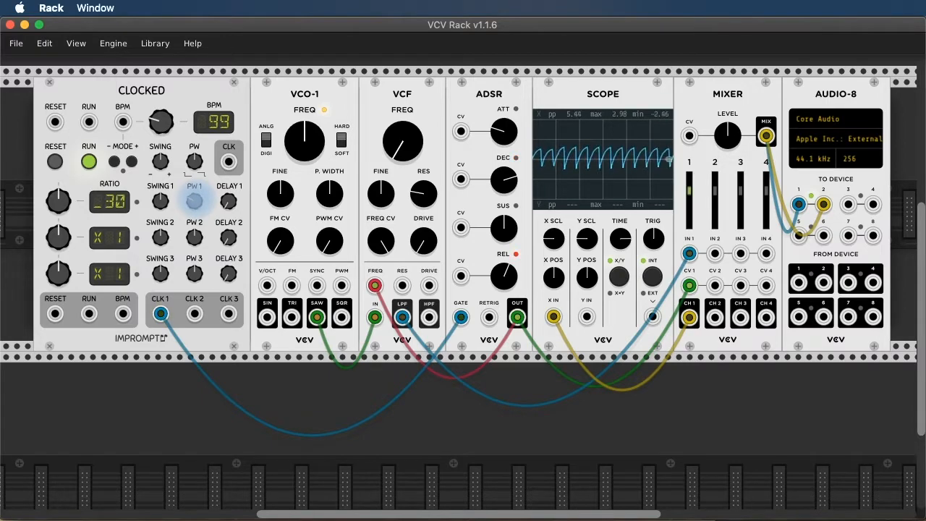
drag(194, 202, 194, 203)
drag(159, 122, 161, 121)
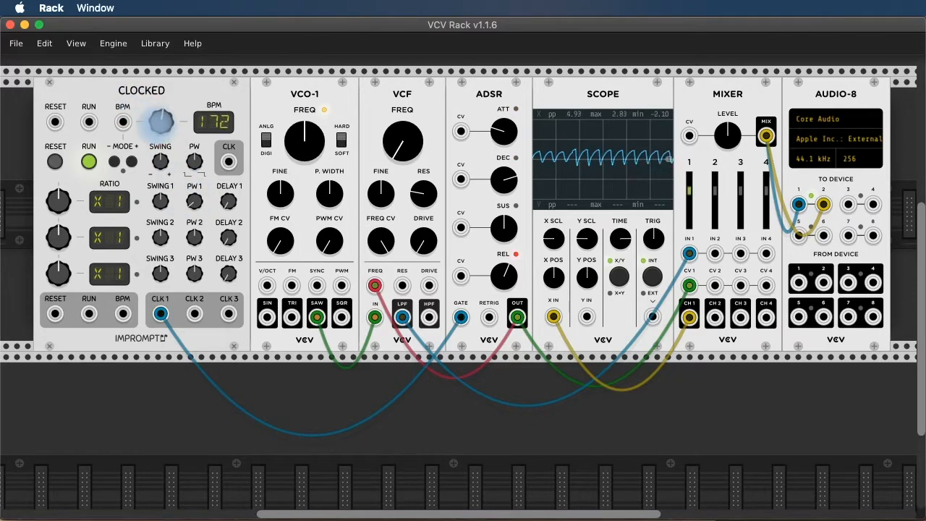
drag(161, 121, 160, 111)
click(89, 162)
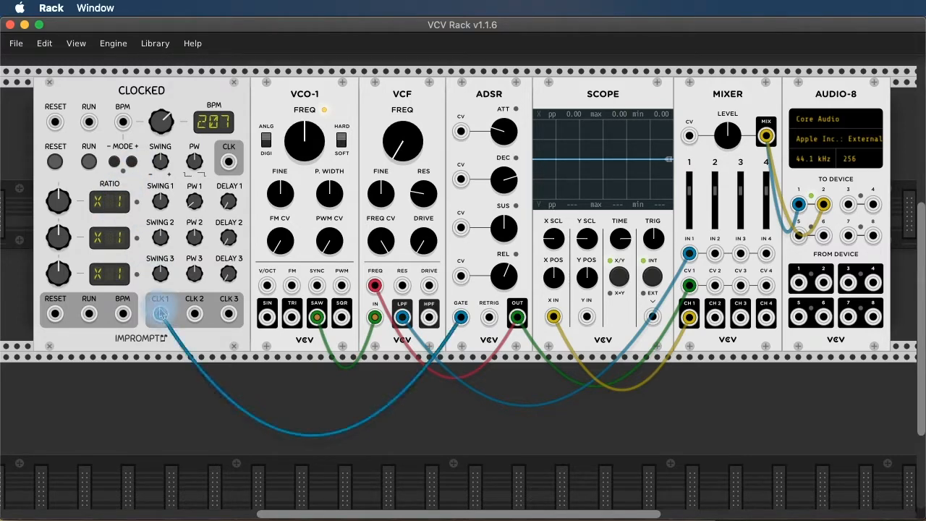
Set Clocked's RATIO 1 to X2 and lower the tempo to 141 BPM, auditioning between stops.
mouse_move(58, 200)
mouse_down()
mouse_move(59, 209)
mouse_move(58, 190)
mouse_up()
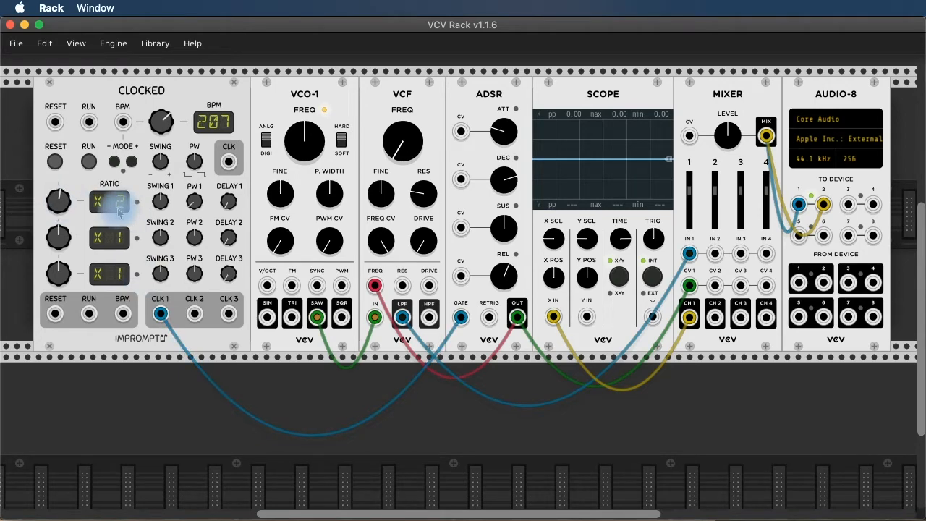
click(89, 162)
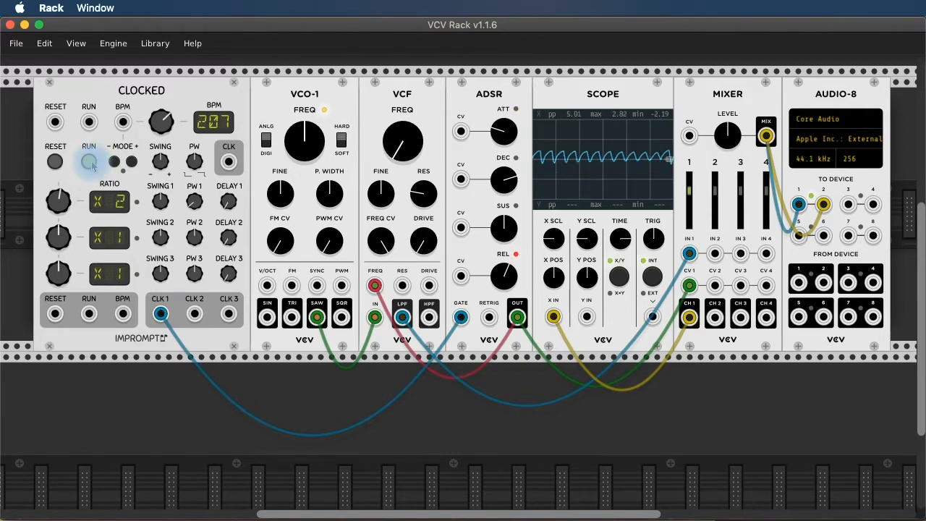
click(89, 162)
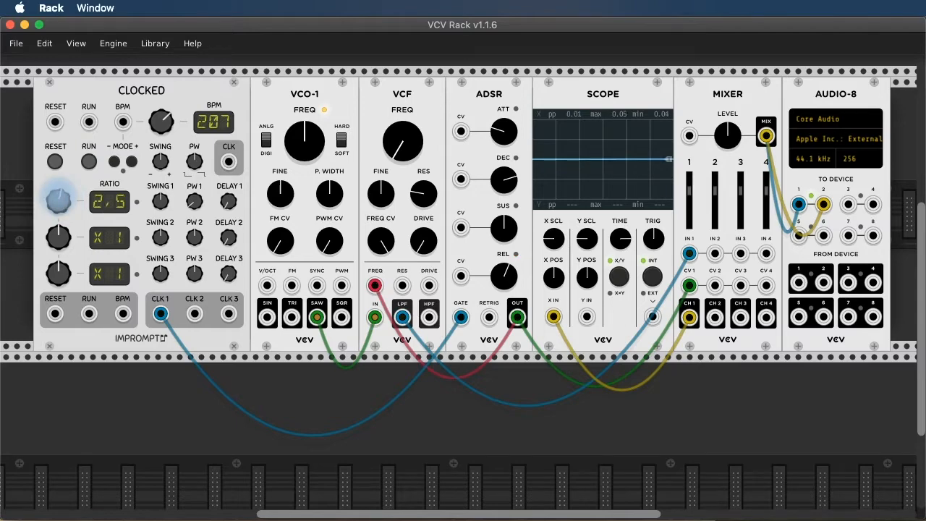
click(89, 162)
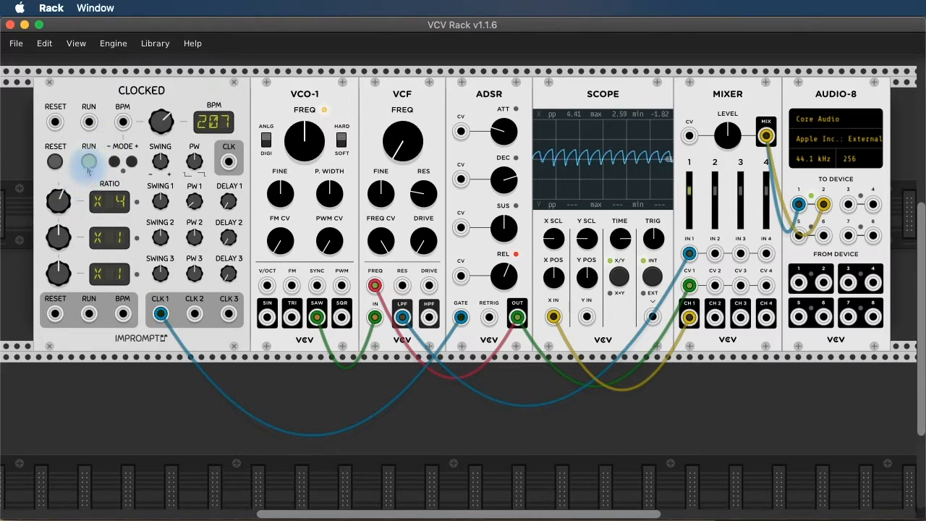
drag(161, 122, 160, 101)
click(88, 160)
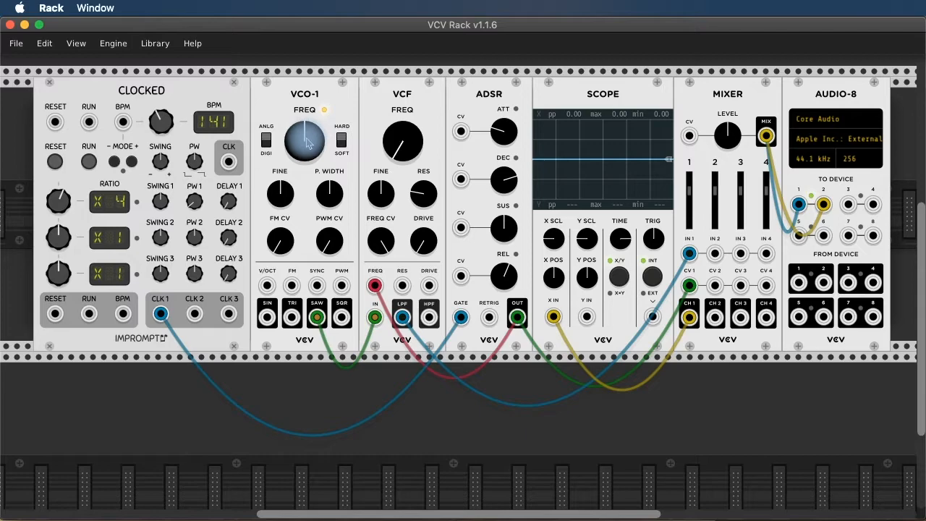
click(88, 161)
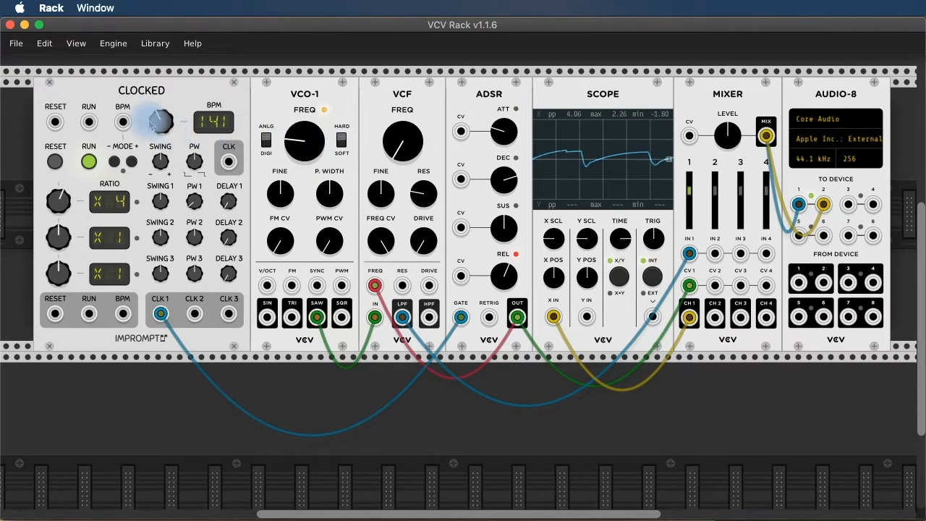
drag(59, 200, 60, 220)
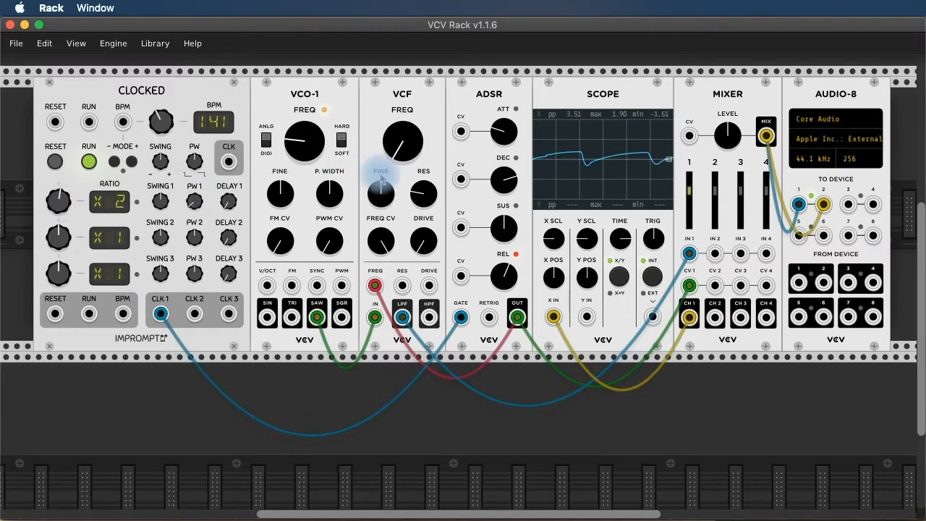
click(89, 163)
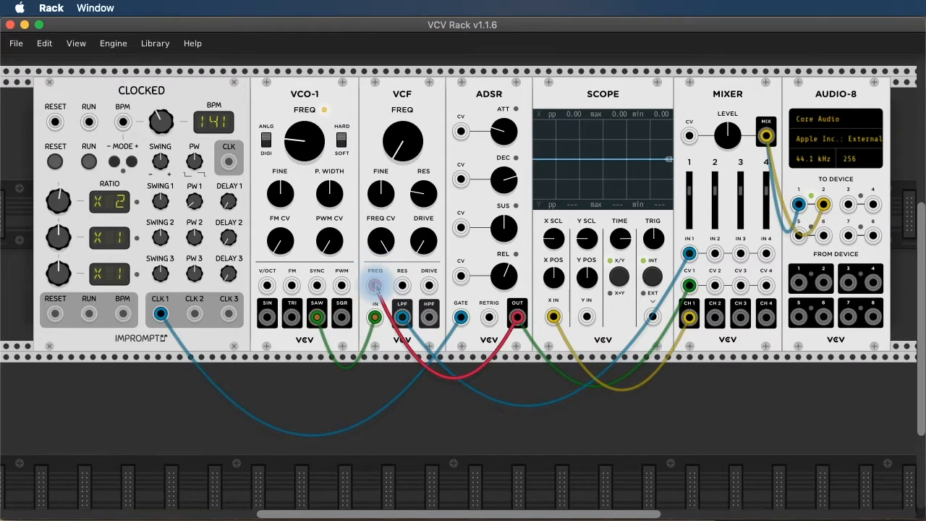
Unplug the envelope from VCF FREQ, tweak cutoff and resonance while listening, ending with cutoff lowered.
drag(375, 285, 444, 395)
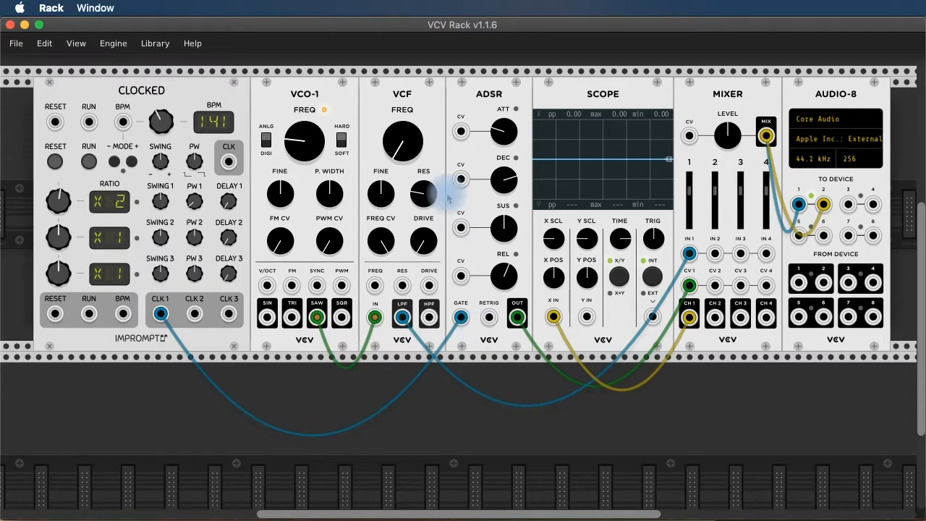
click(88, 161)
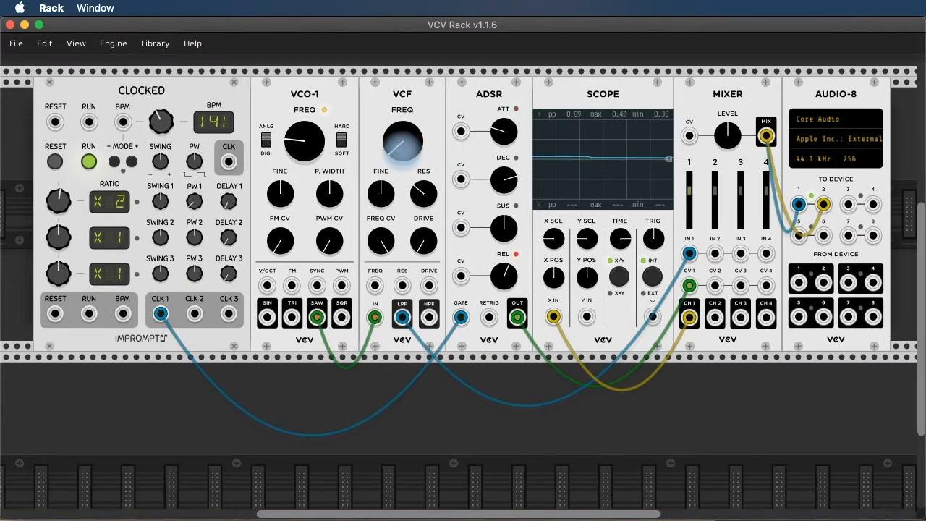
drag(403, 141, 402, 126)
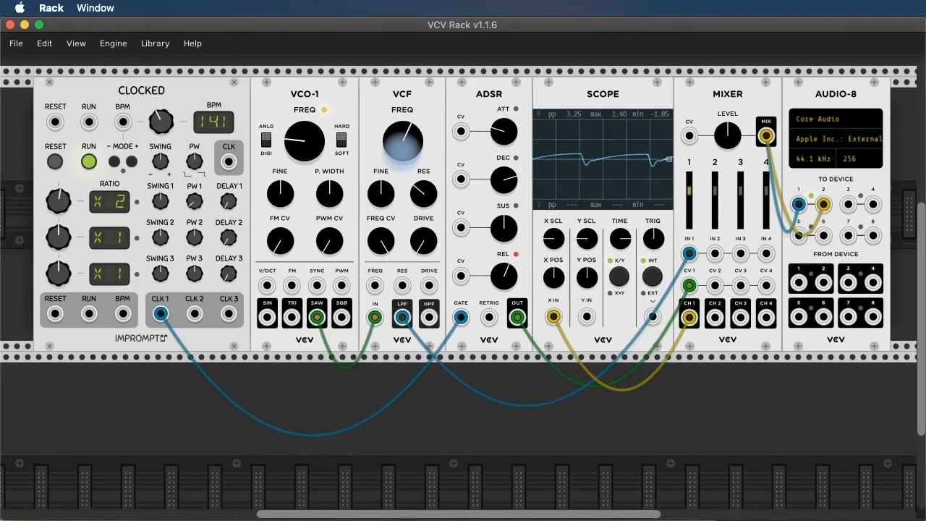
drag(414, 194, 414, 184)
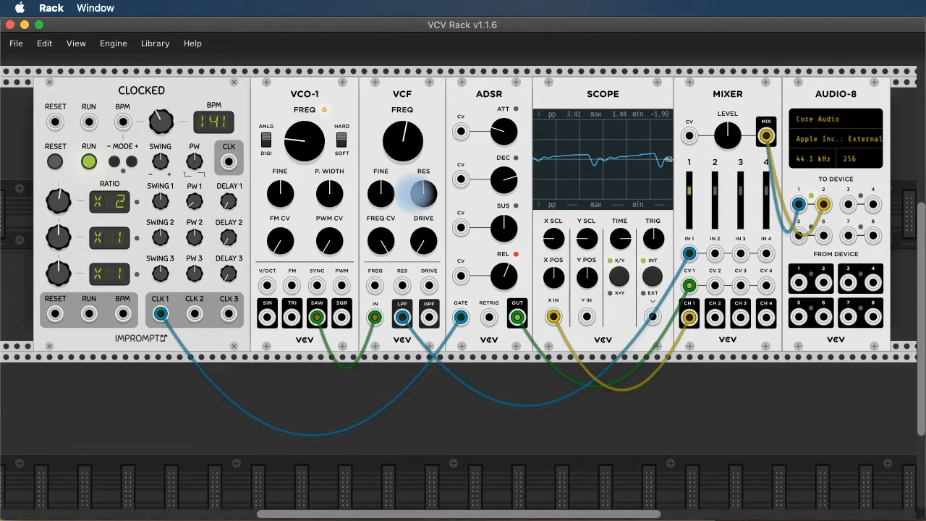
drag(414, 194, 415, 188)
drag(402, 128, 402, 136)
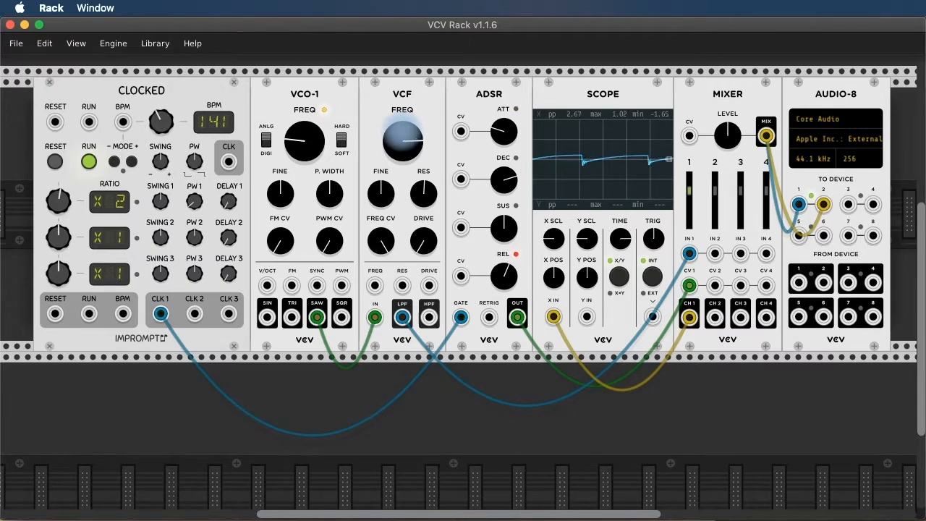
drag(402, 134, 402, 167)
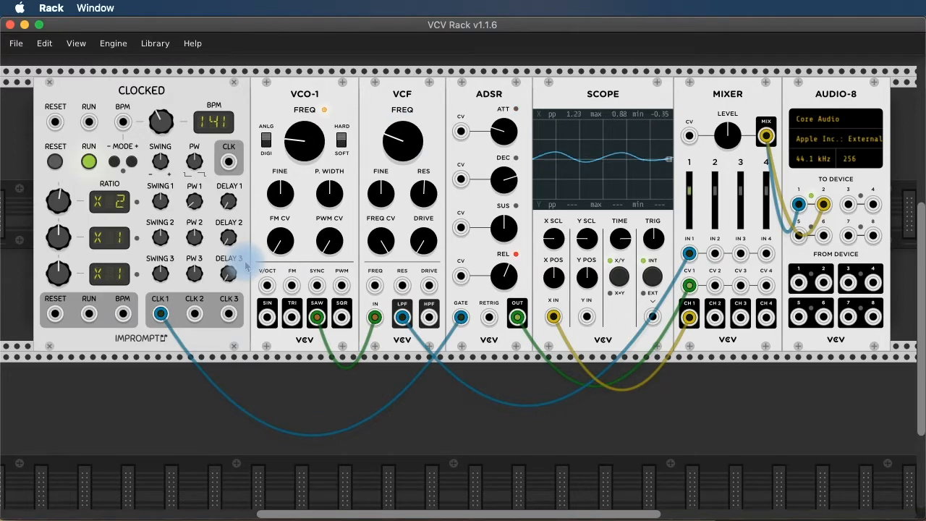
click(88, 162)
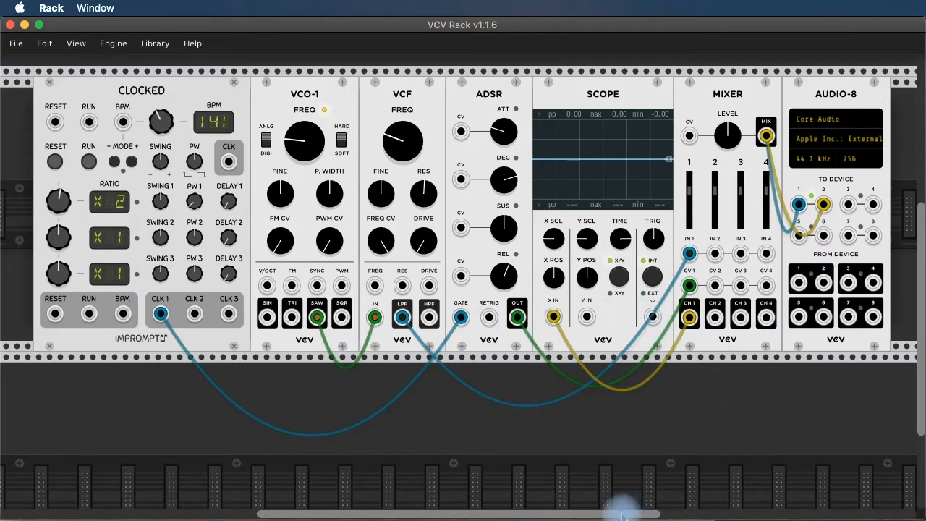
Place a VCV REC recorder module from the VCV brand just right of AUDIO-8.
scroll(628, 512, right, 3)
scroll(620, 506, right, 3)
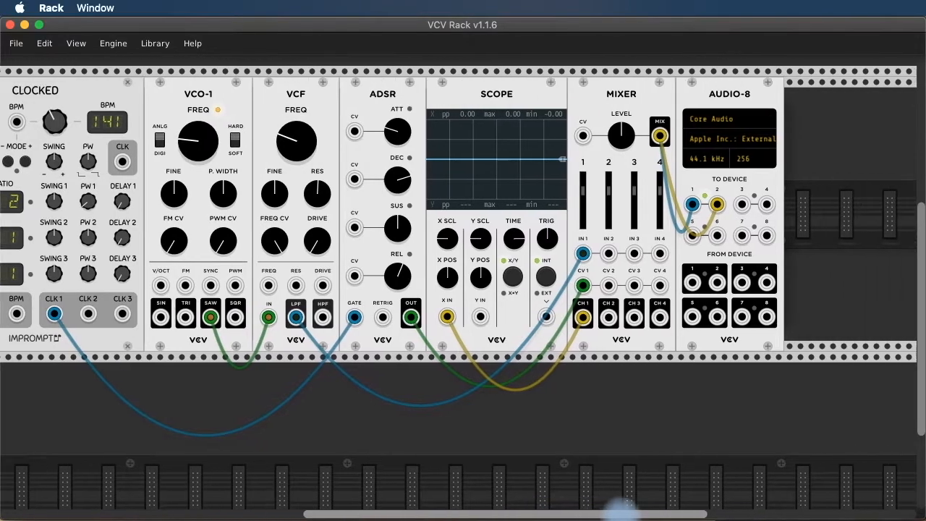
right_click(826, 123)
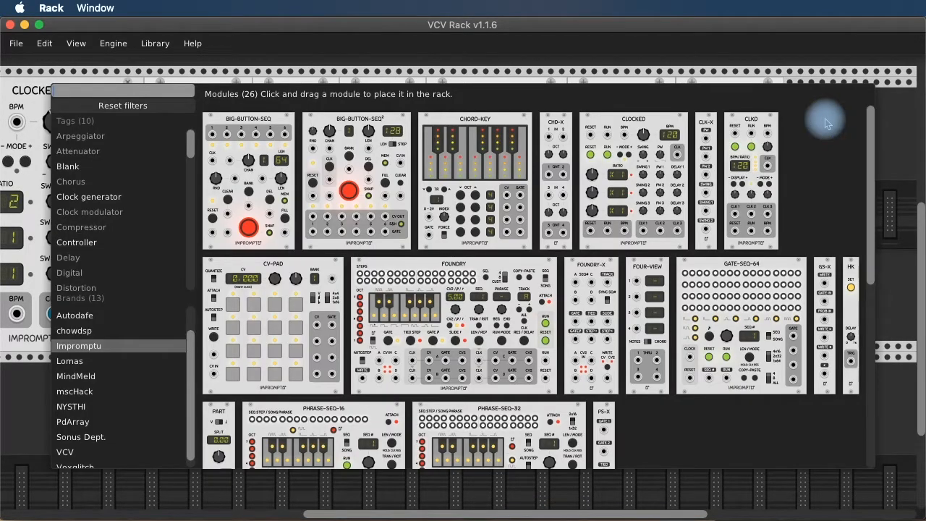
scroll(189, 360, down, 1)
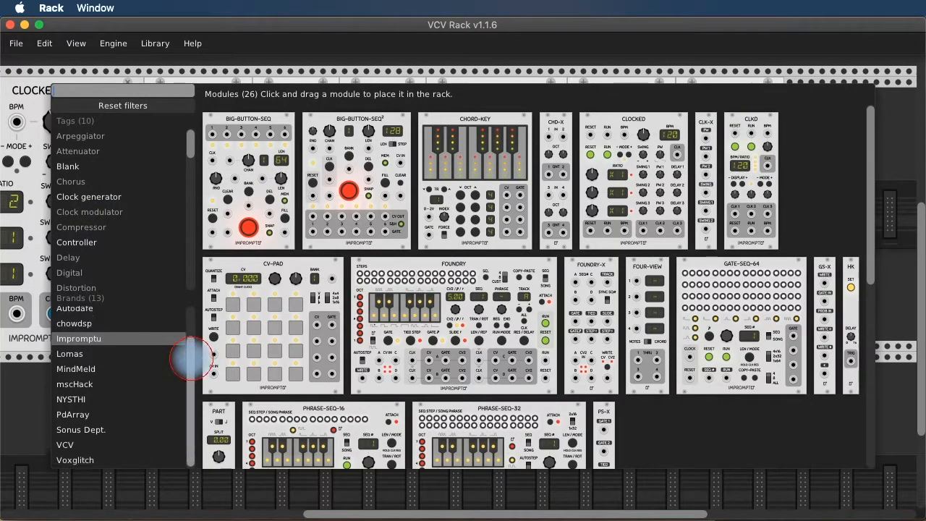
click(71, 447)
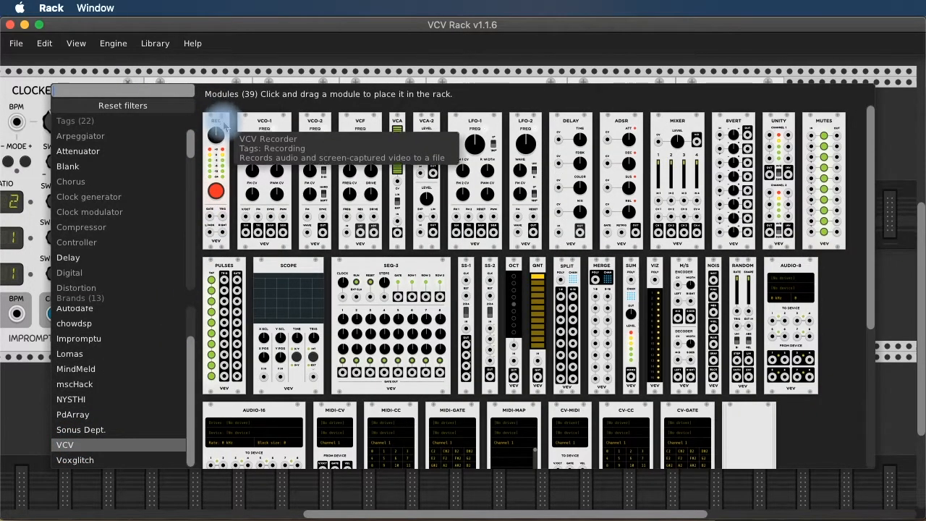
drag(221, 130, 813, 123)
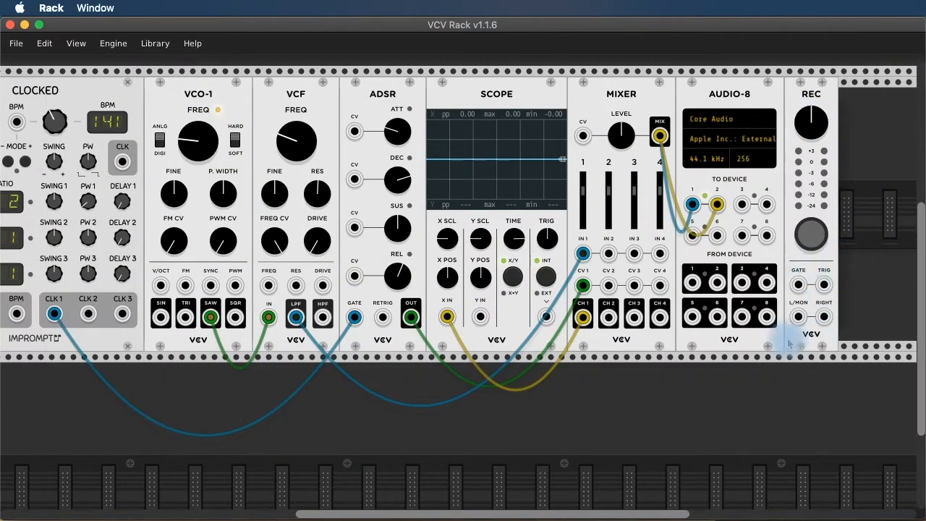
Patch MIXER's MIX output into REC's L/MON and RIGHT inputs, then arm REC to get its save dialog.
drag(798, 316, 660, 136)
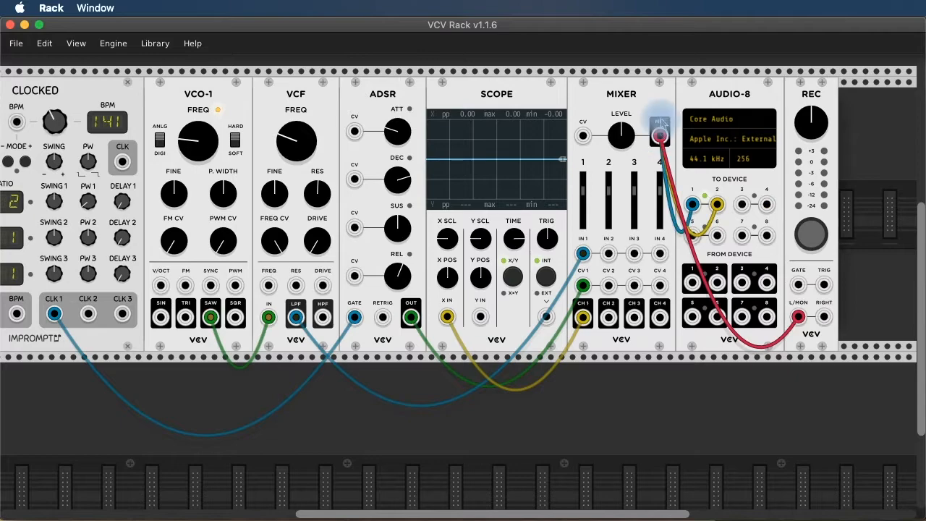
drag(825, 316, 659, 136)
click(810, 242)
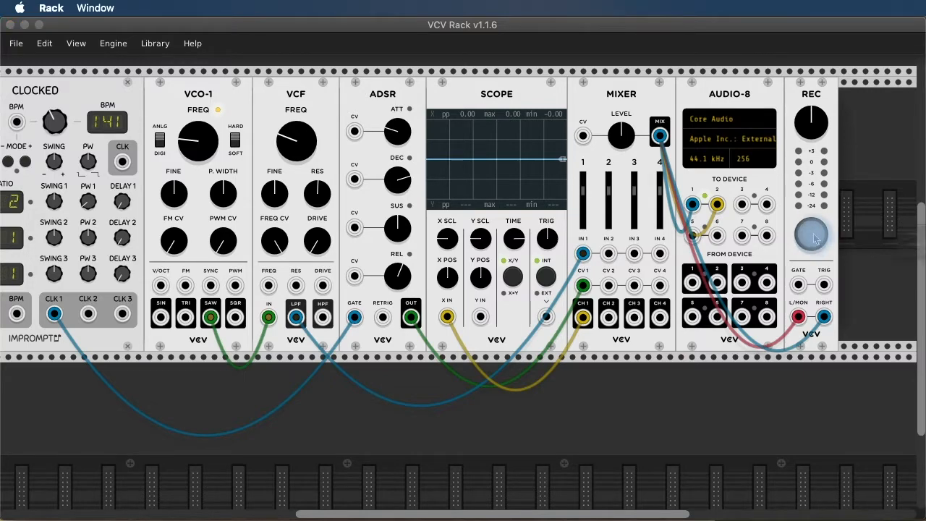
drag(900, 184, 638, 163)
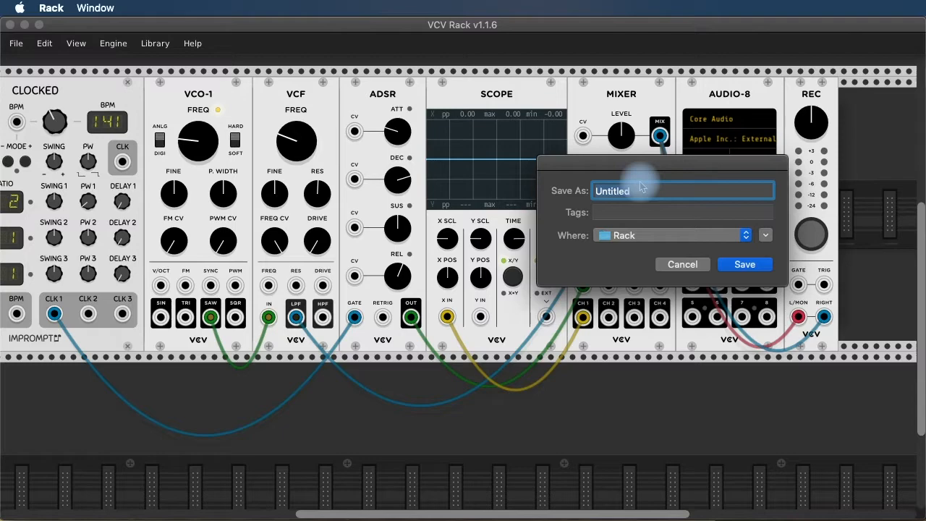
Save the recording file as VCV_Test_Record_1 in the Desktop folder.
text(VC)
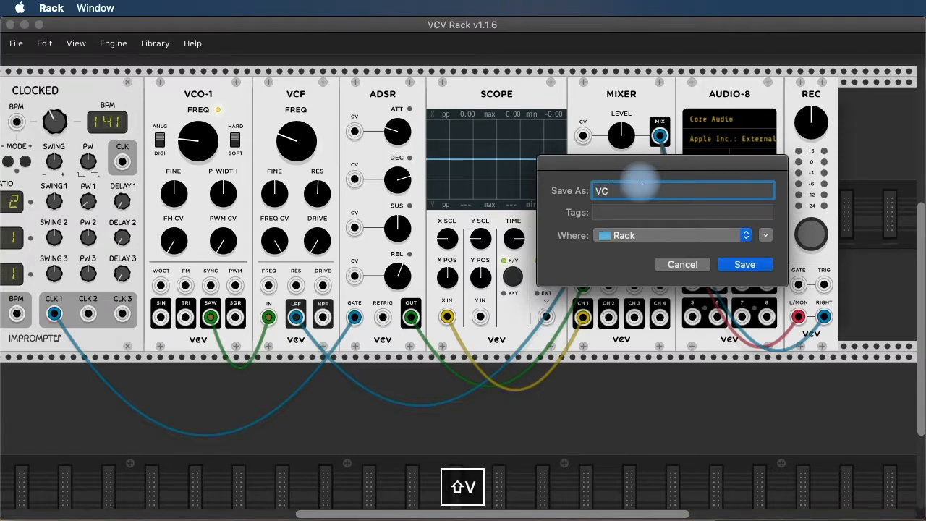
text(V_Tes)
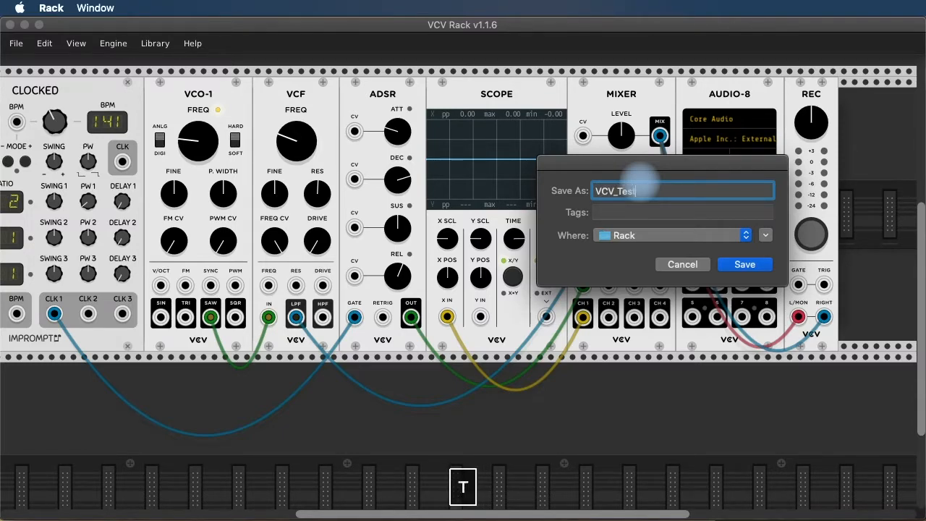
text(t_Record_1)
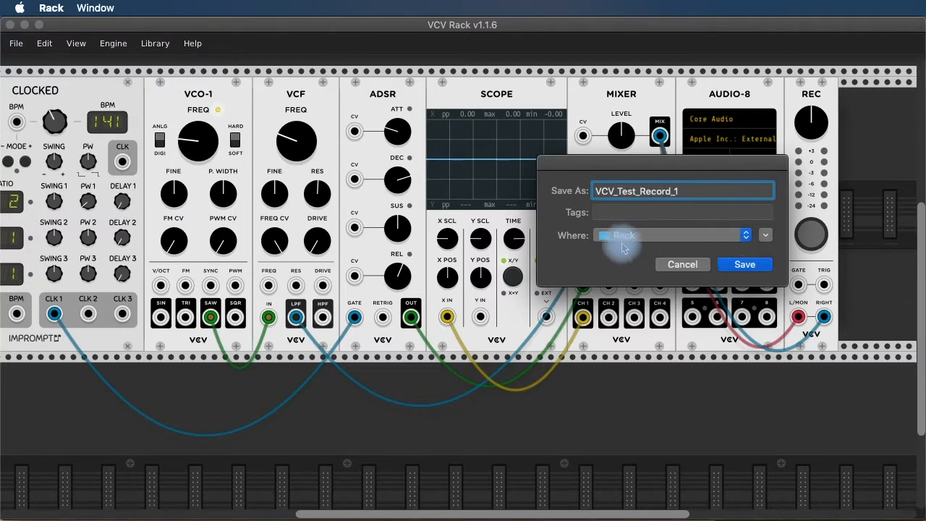
click(648, 236)
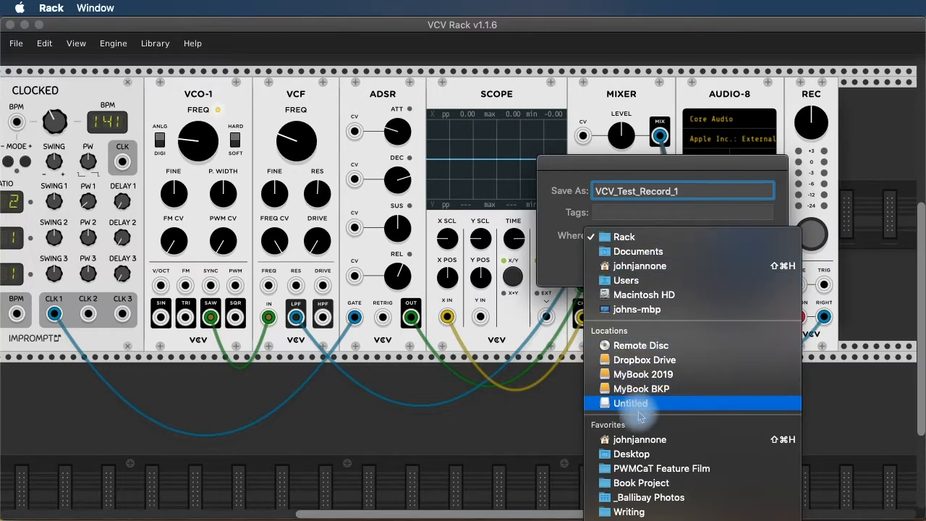
click(639, 455)
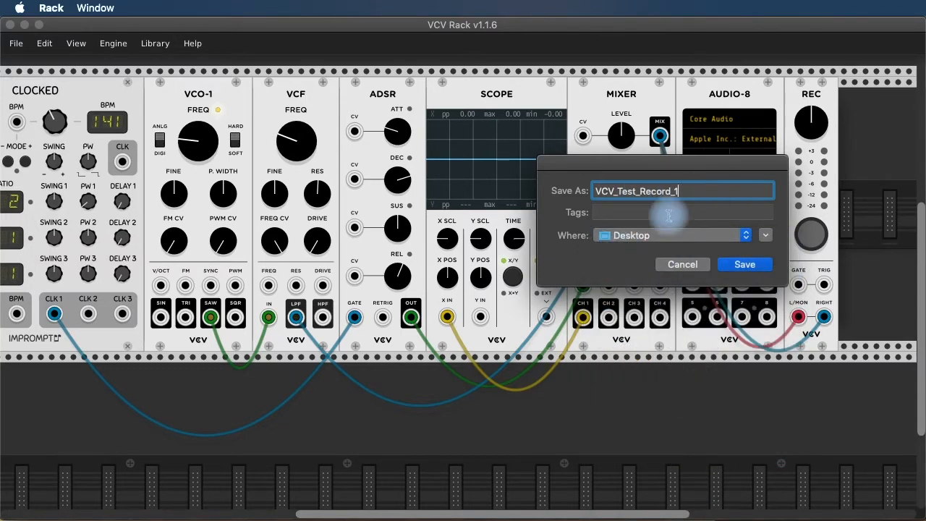
click(740, 269)
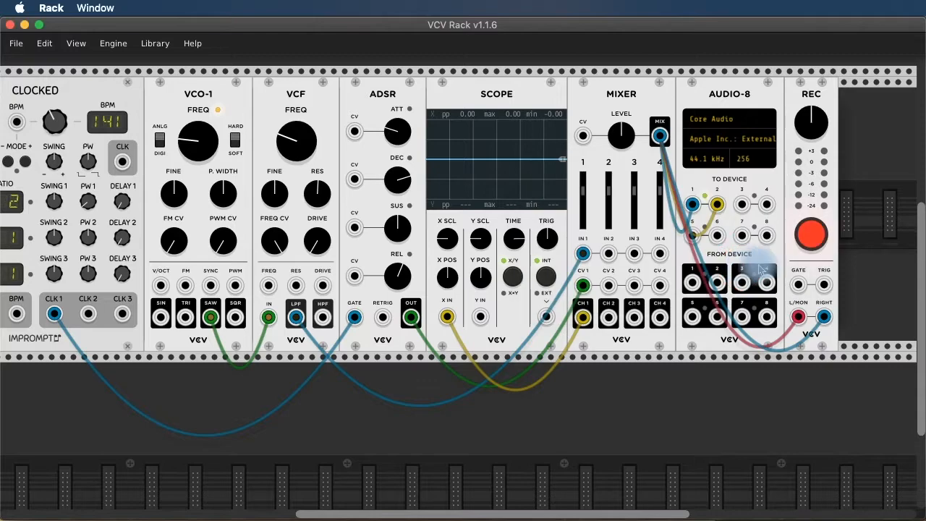
Start recording, run the clock, and lower the filter cutoff, undoing an accidental ratio change.
click(809, 236)
click(810, 236)
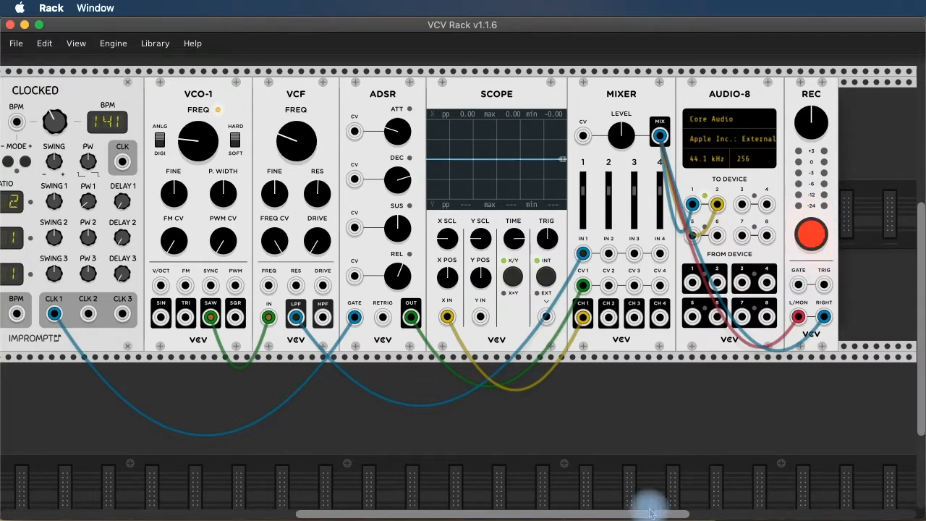
scroll(658, 506, left, 3)
scroll(658, 506, left, 2)
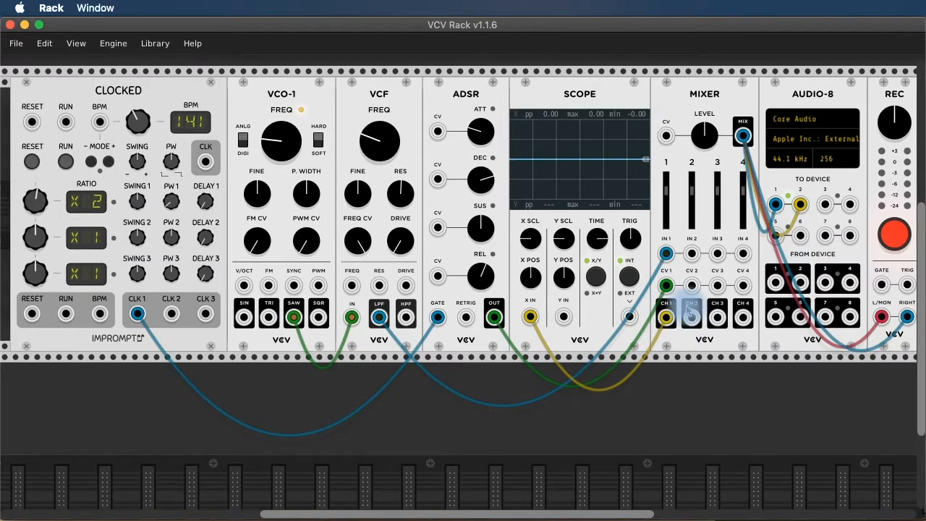
click(66, 161)
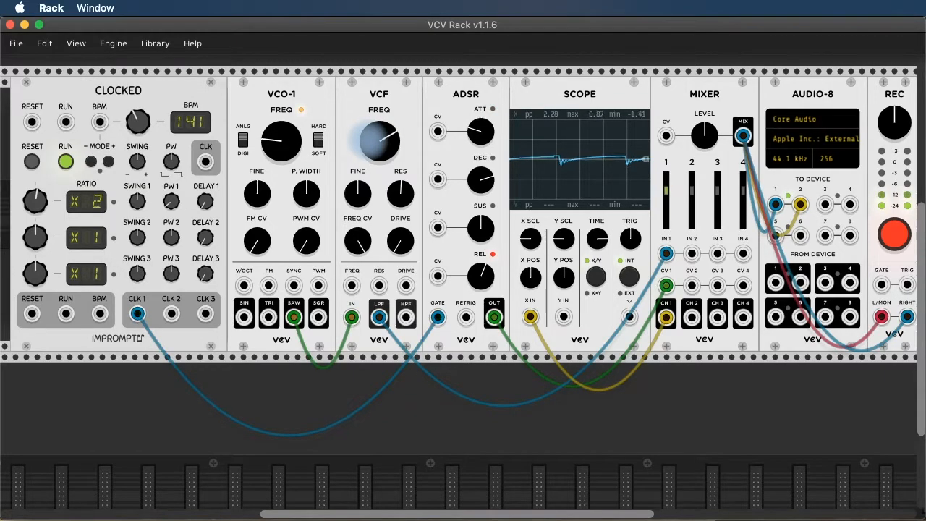
drag(369, 140, 369, 155)
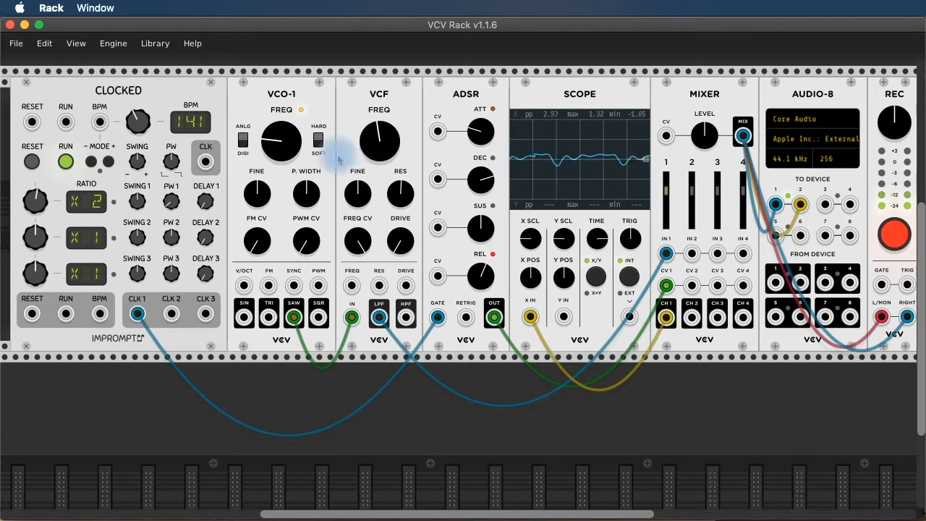
drag(171, 201, 171, 198)
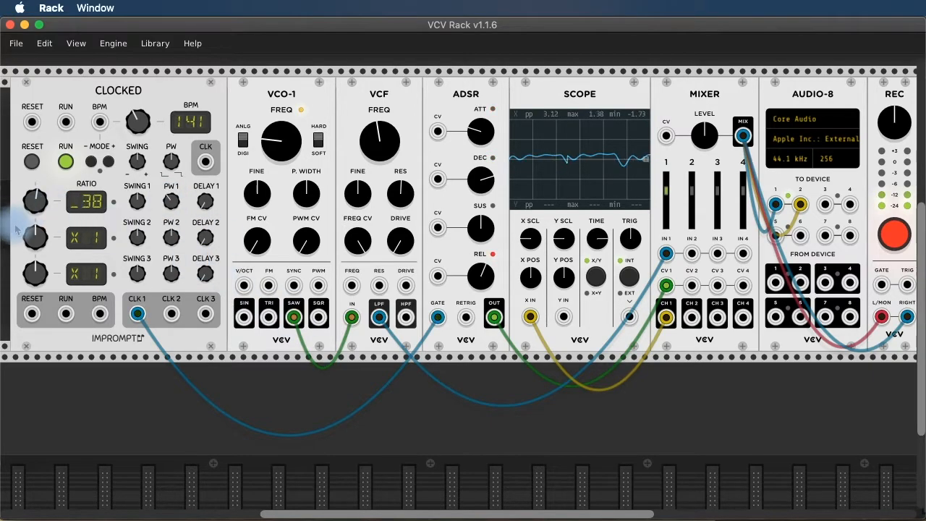
key(super+z)
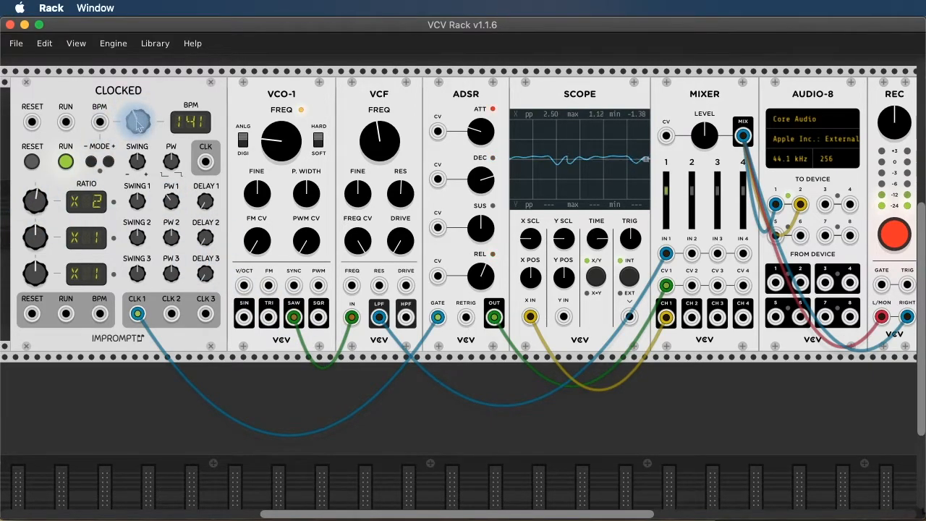
click(265, 138)
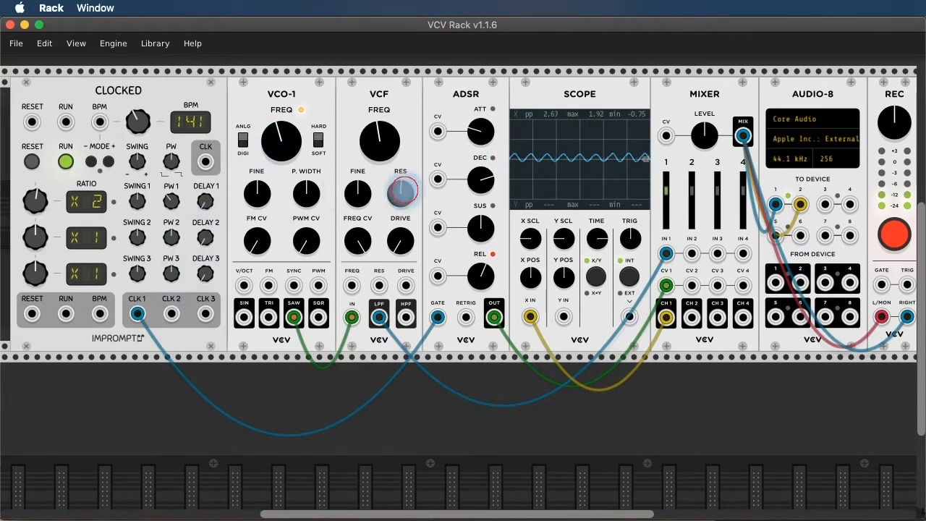
Sweep the filter resonance and cutoff, slow the tempo, then stop the recording.
drag(402, 193, 402, 196)
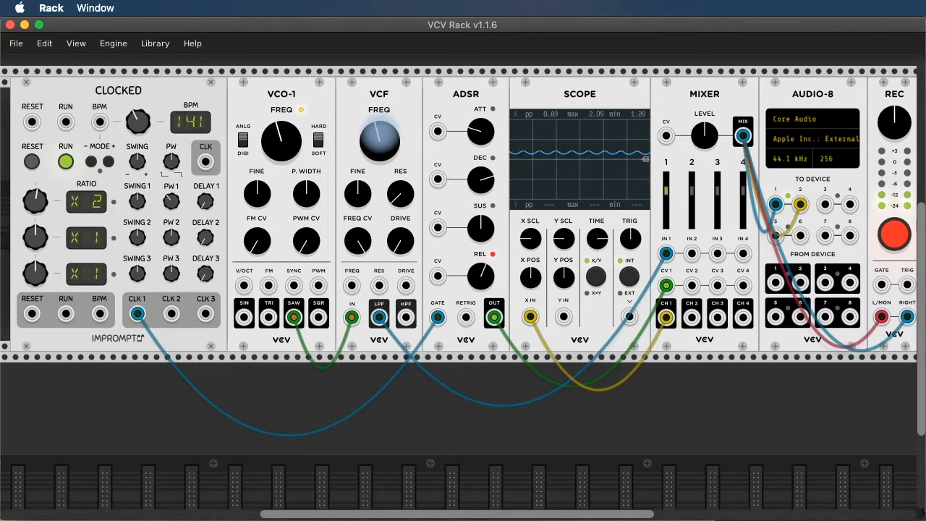
drag(379, 140, 379, 147)
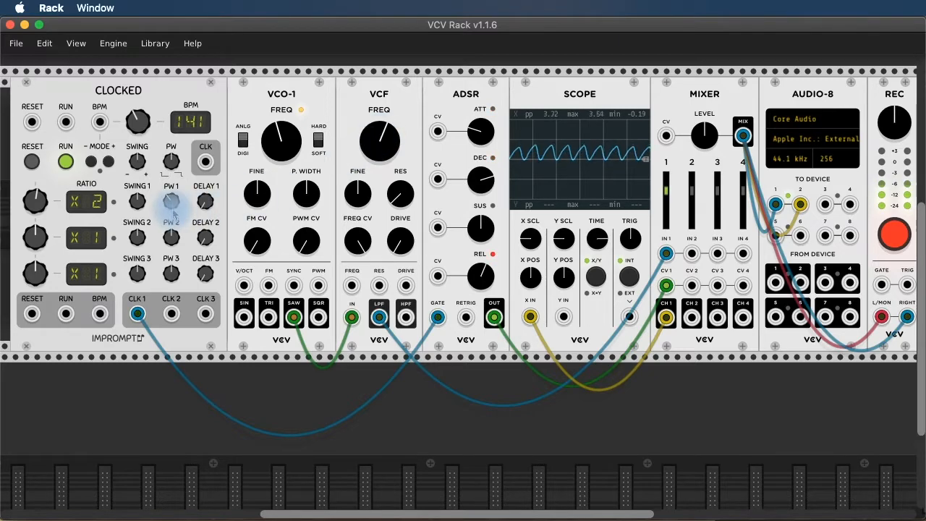
drag(170, 201, 172, 206)
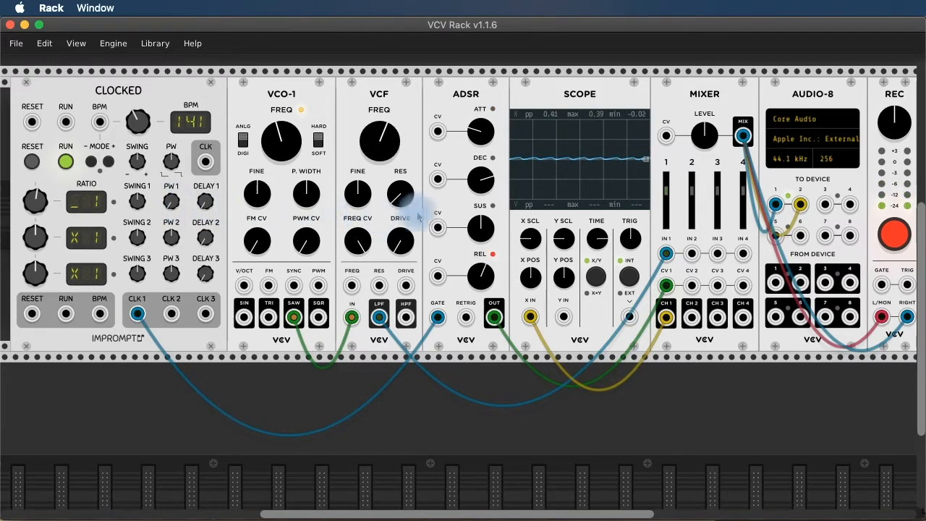
mouse_move(386, 138)
mouse_down()
mouse_move(386, 148)
mouse_move(386, 135)
mouse_up()
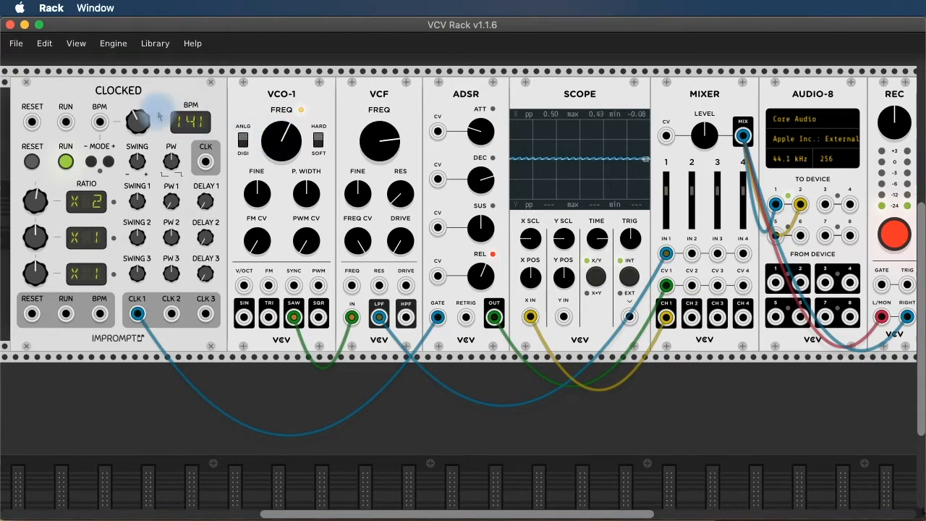
mouse_move(137, 122)
mouse_down()
mouse_move(137, 144)
mouse_move(137, 124)
mouse_up()
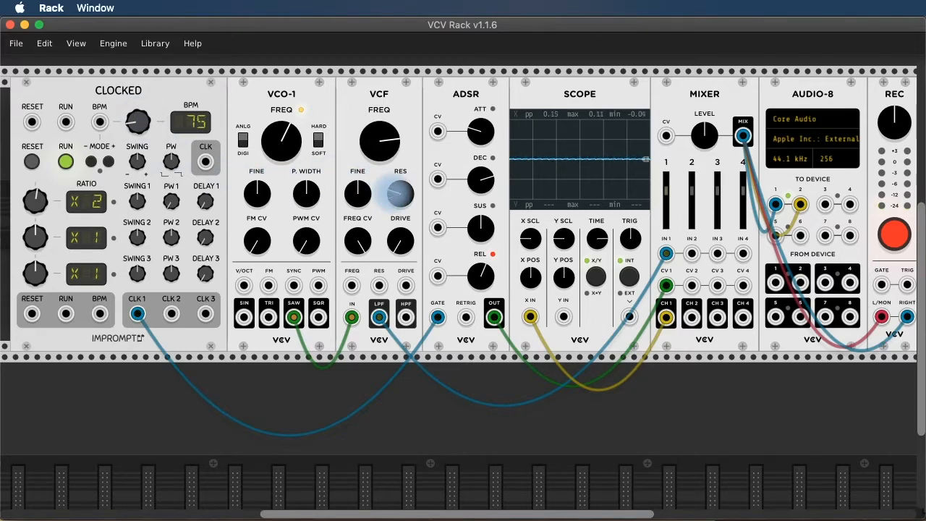
drag(380, 140, 379, 170)
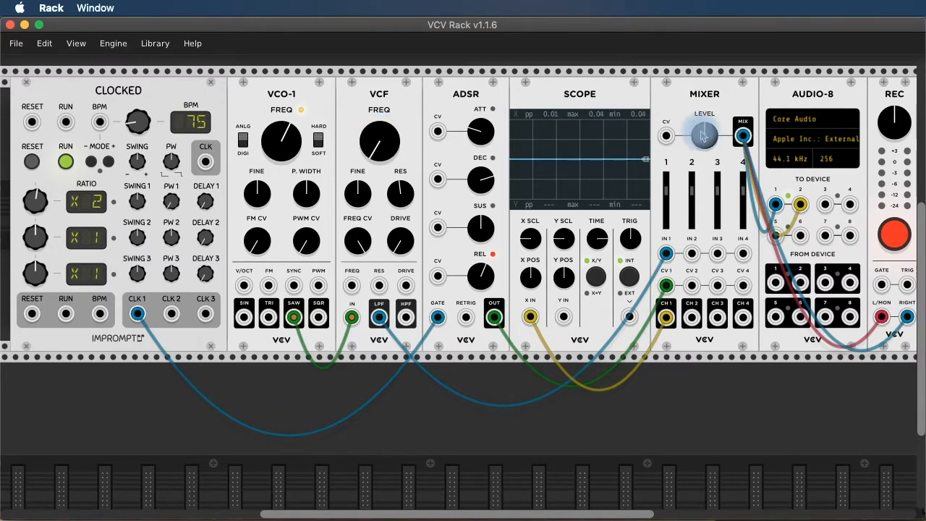
click(894, 235)
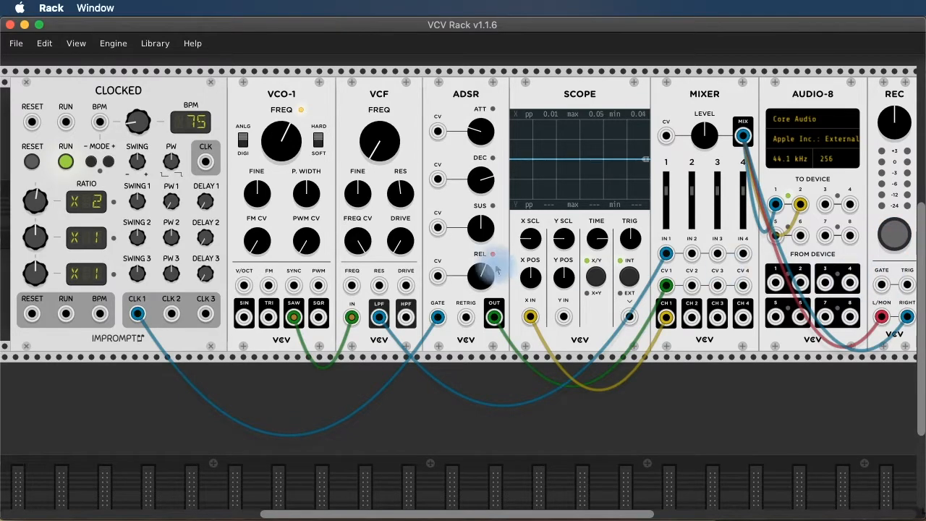
Switch to Finder and load VCV_Test_Record_1.wav from the Desktop into Audacity.
key(super+Tab)
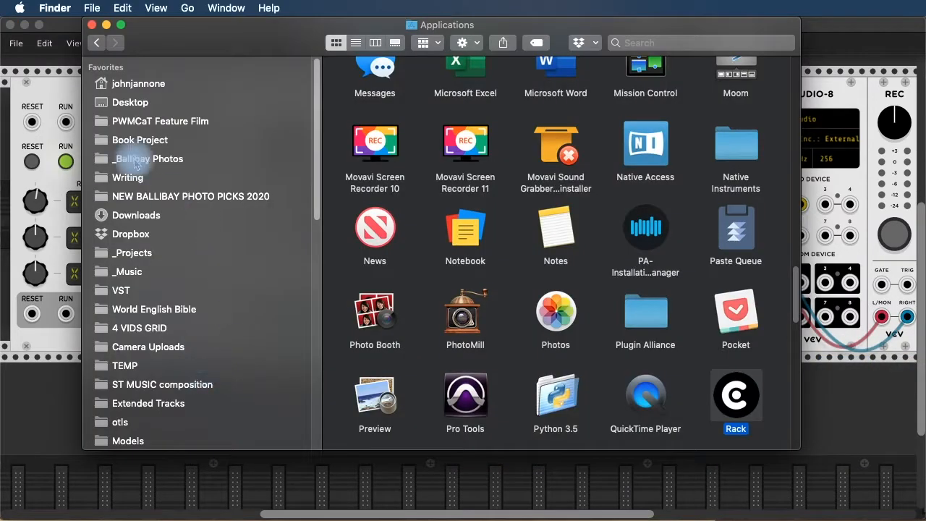
click(131, 102)
double_click(355, 86)
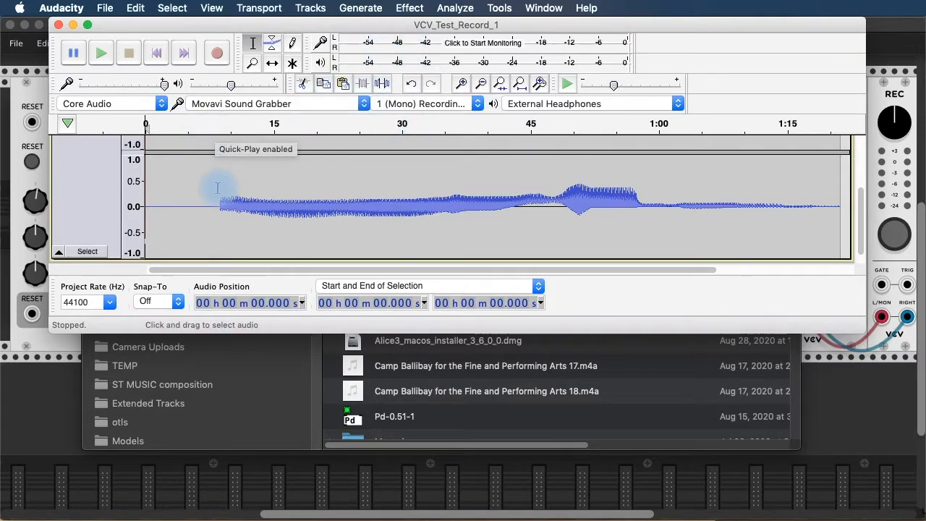
Delete the first 8.5 s of silence and play back the trimmed recording.
drag(217, 186, 9, 194)
key(BackSpace)
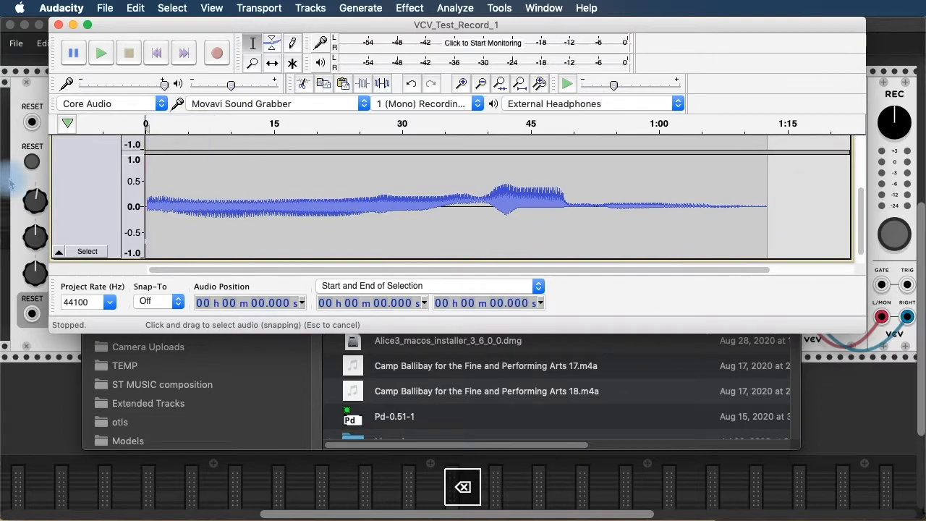
key(space)
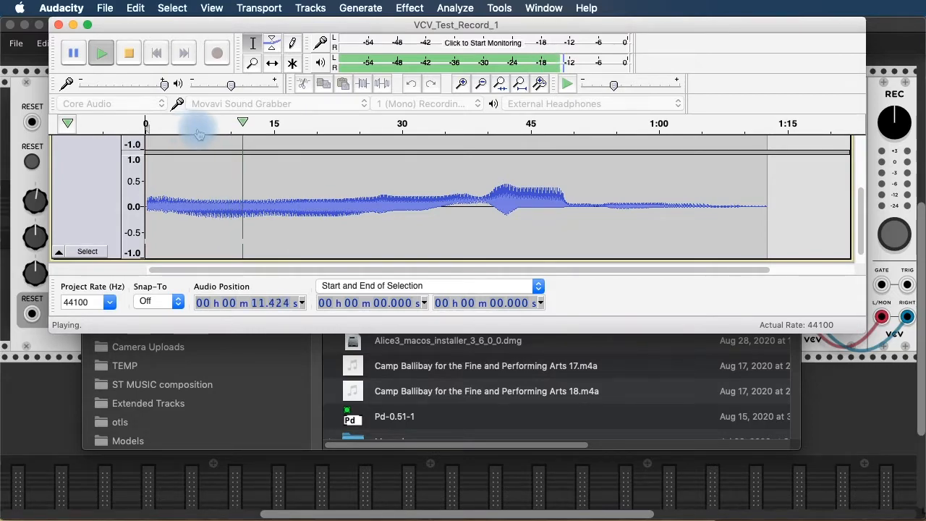
click(131, 56)
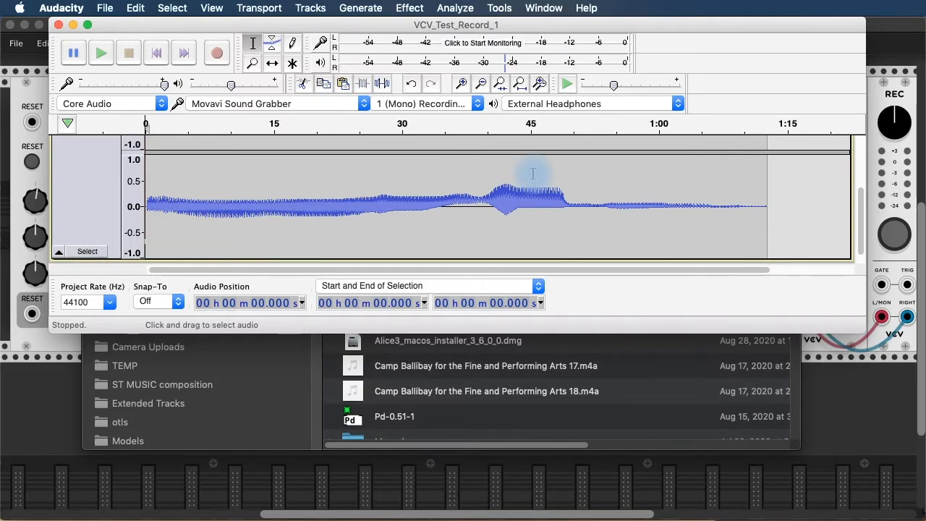
Close the Finder Desktop window, then close the Audacity project.
drag(177, 29, 172, 91)
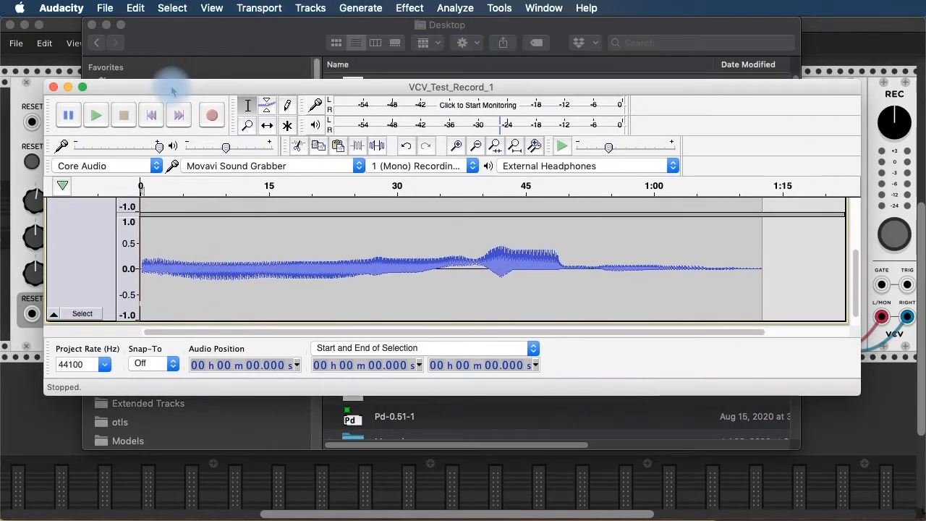
click(148, 36)
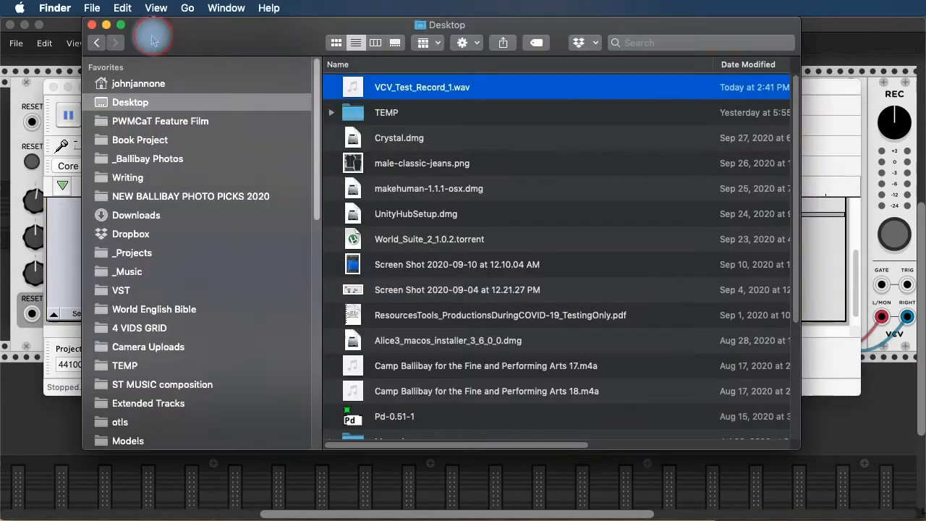
click(92, 26)
click(53, 87)
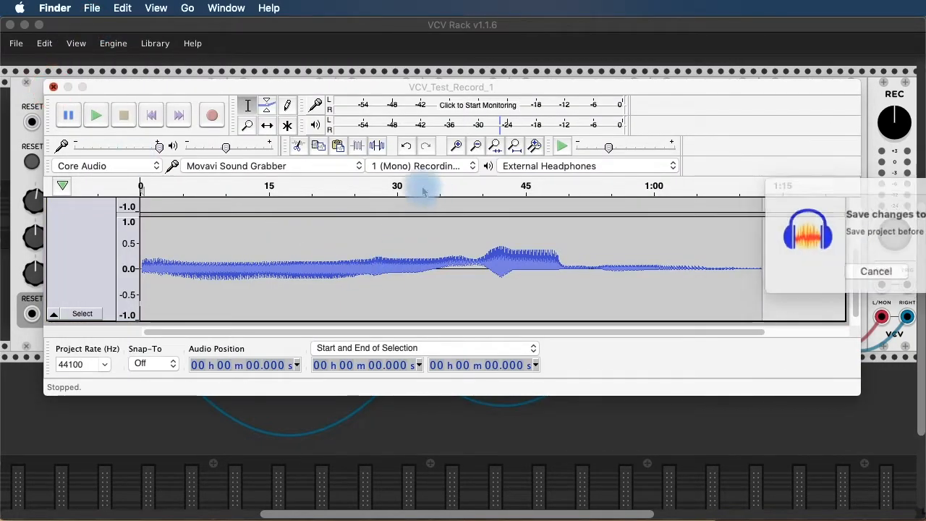